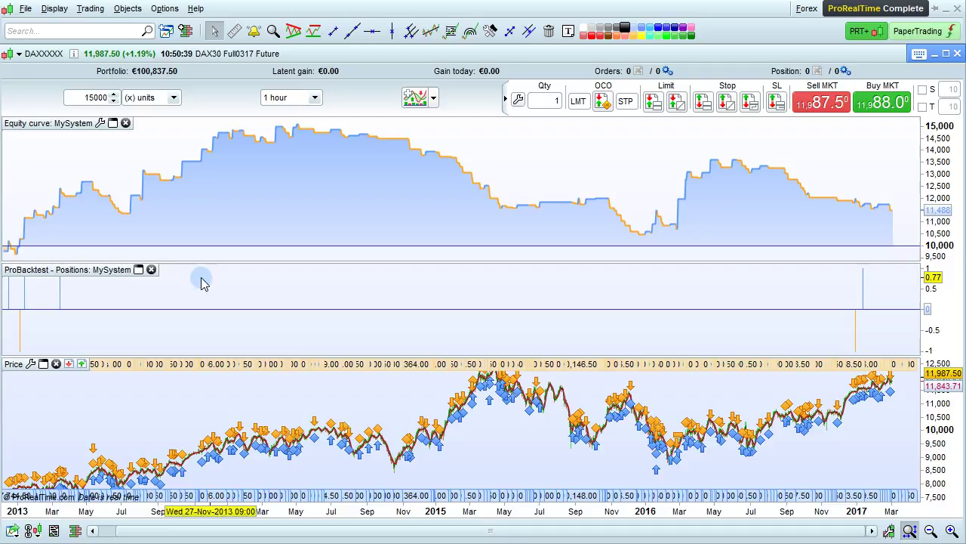
Remove the MySystem positions and equity curve panels from the DAX chart and display 200 units of history.
left_click(151, 270)
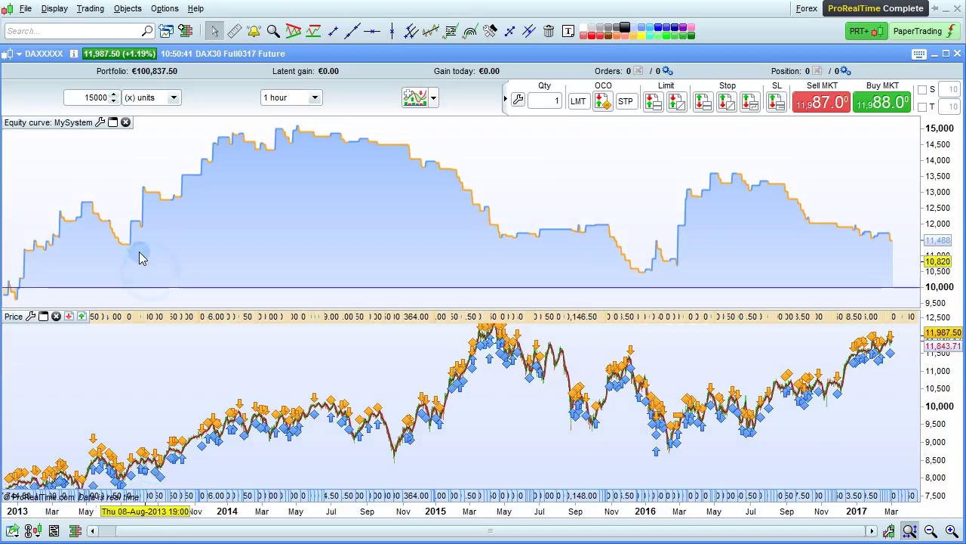
left_click(127, 124)
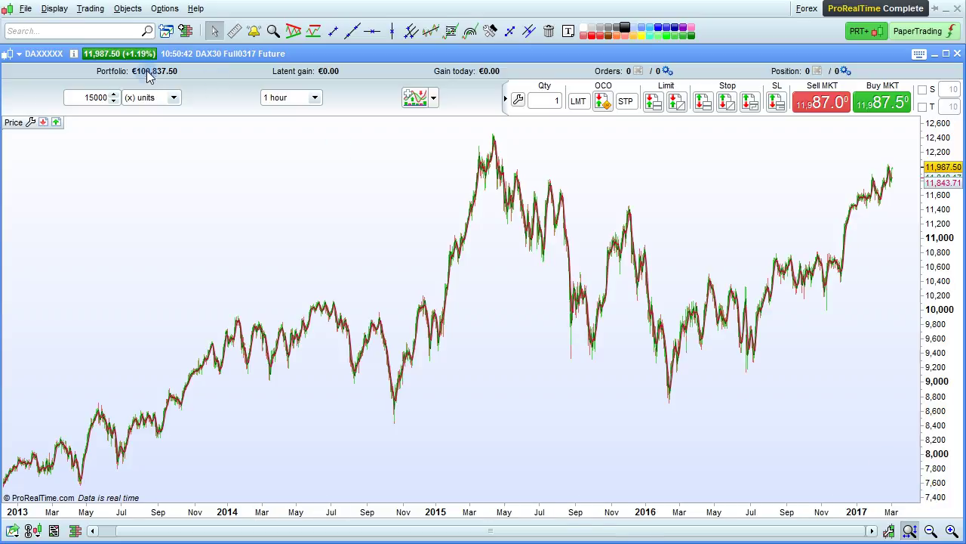
left_click(145, 97)
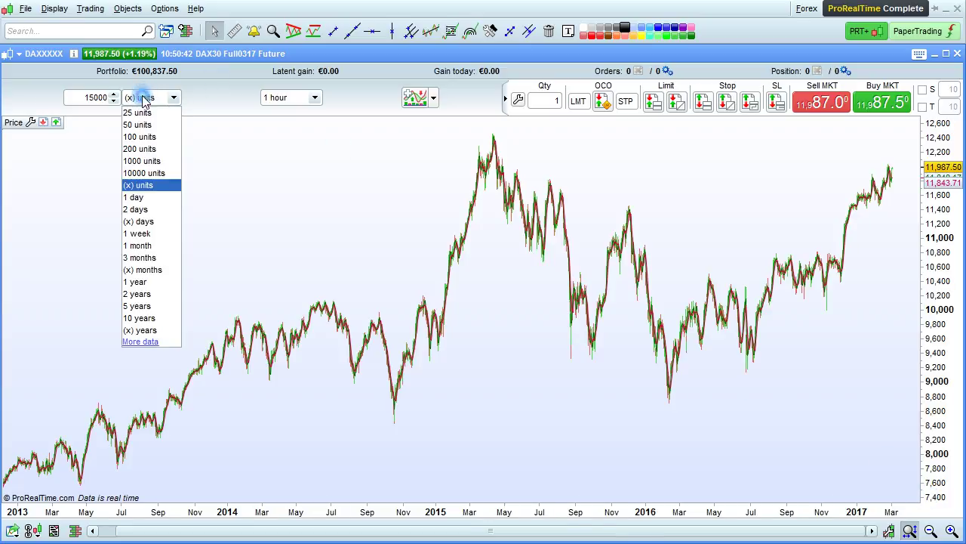
left_click(142, 151)
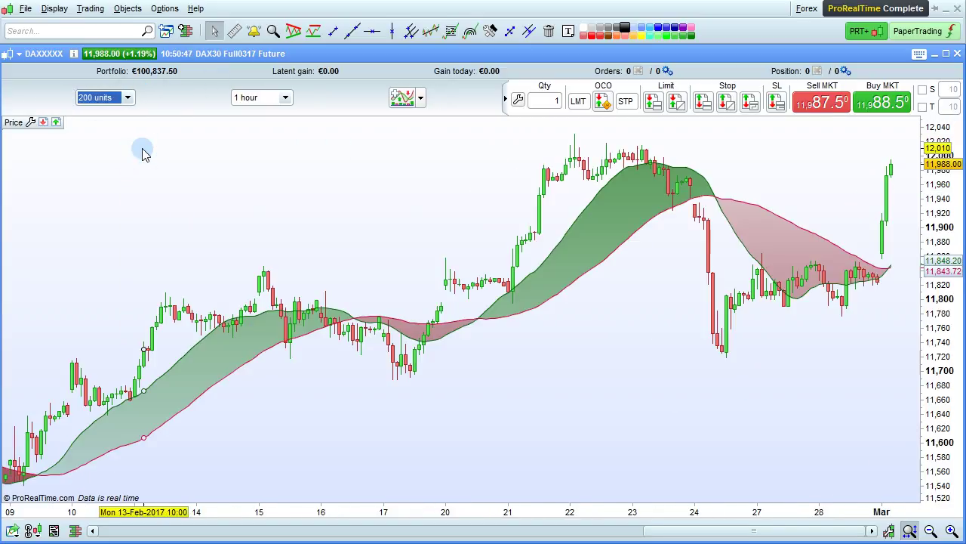
Start creating a new system in the backtesting and automatic trading section.
left_click(398, 102)
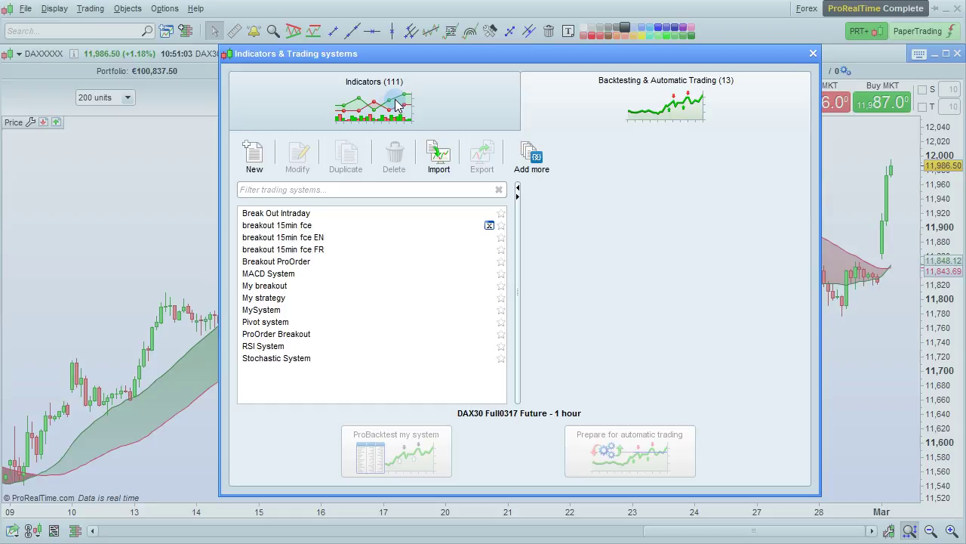
left_click(353, 117)
left_click(616, 113)
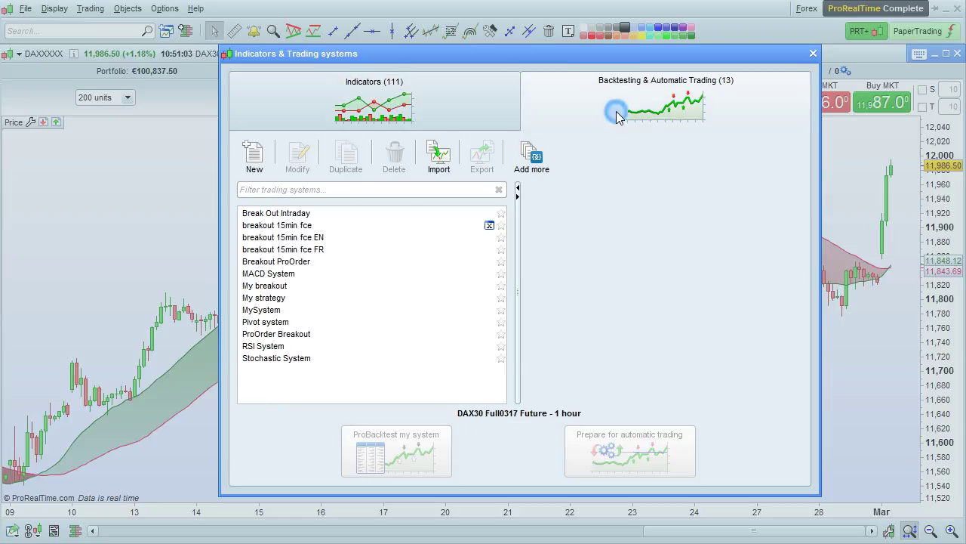
left_click(254, 166)
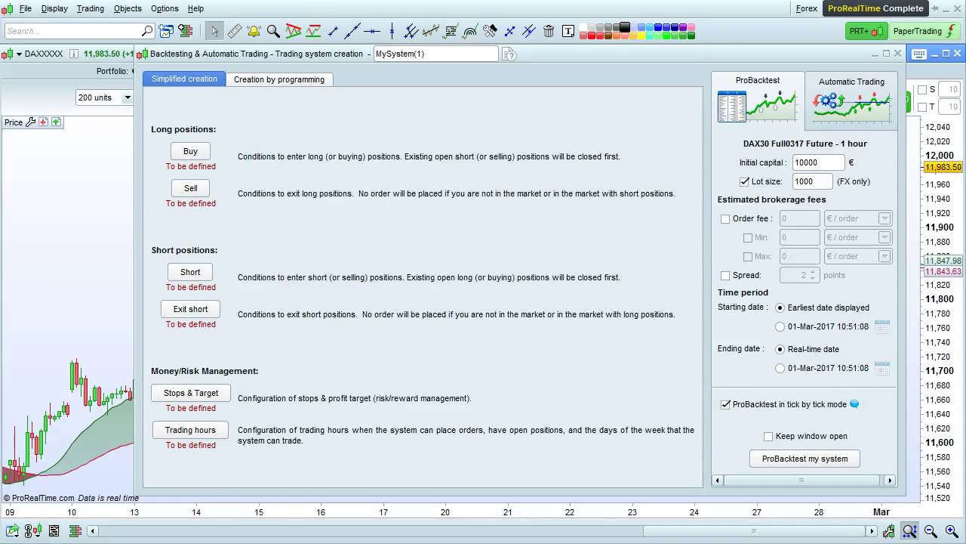
View the programming-based creation mode, return to simplified creation, and name the new trading system "MA system".
left_click(197, 95)
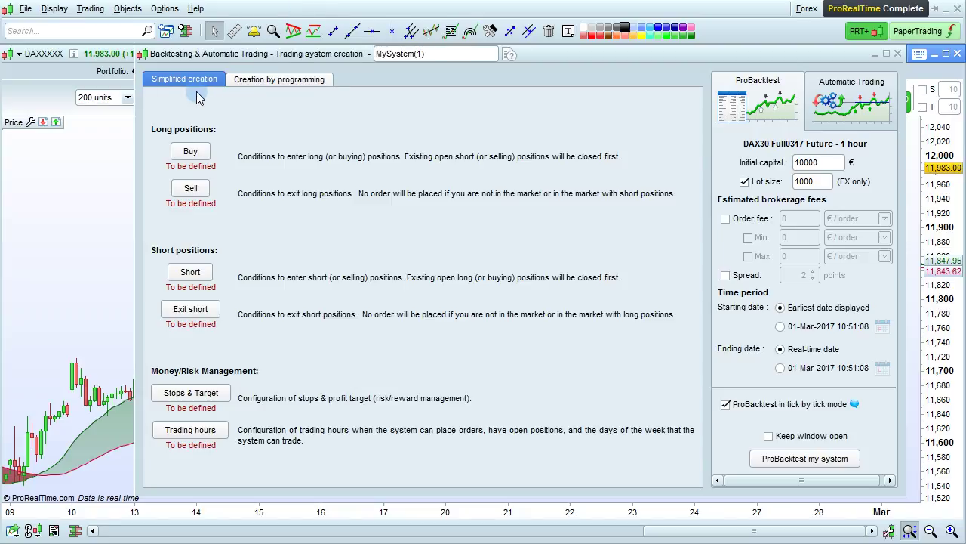
left_click(291, 82)
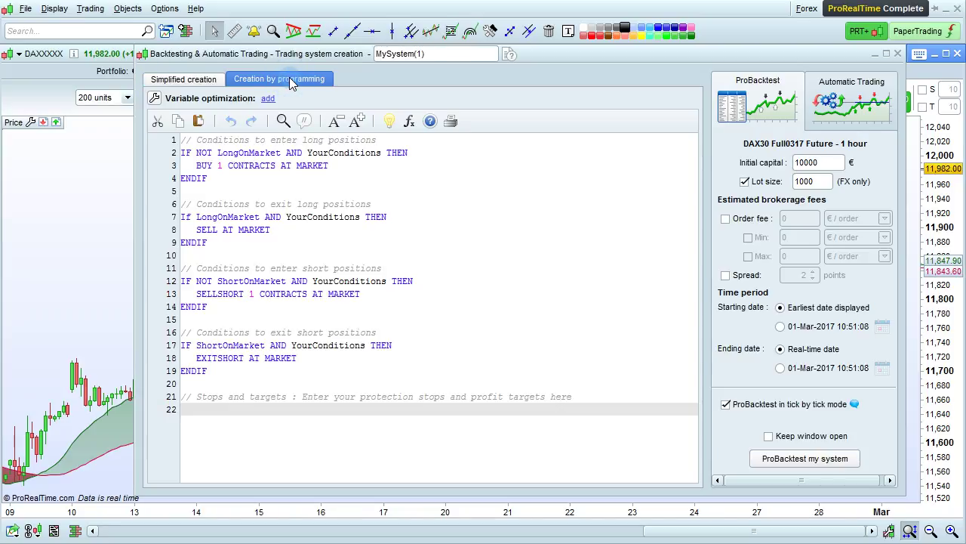
left_click(195, 80)
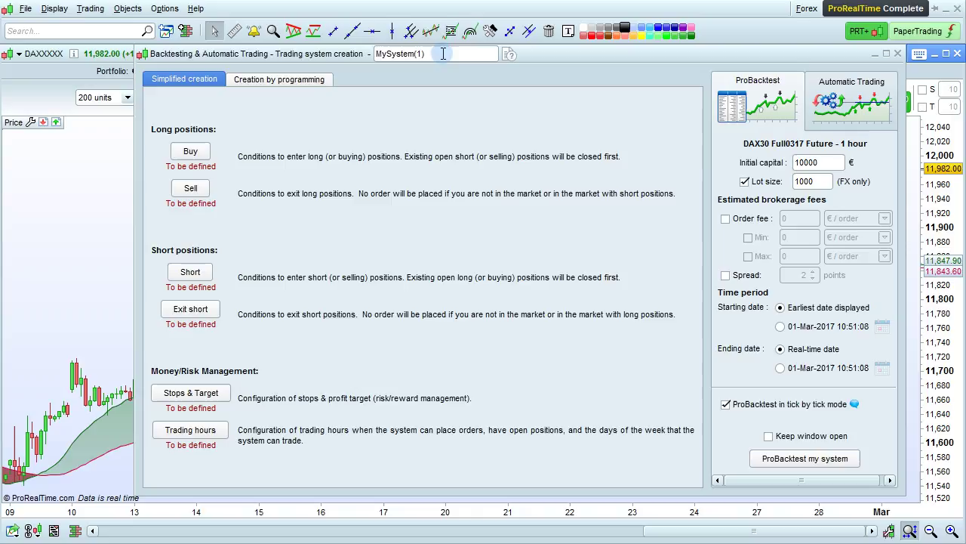
left_click_drag(438, 53, 349, 53)
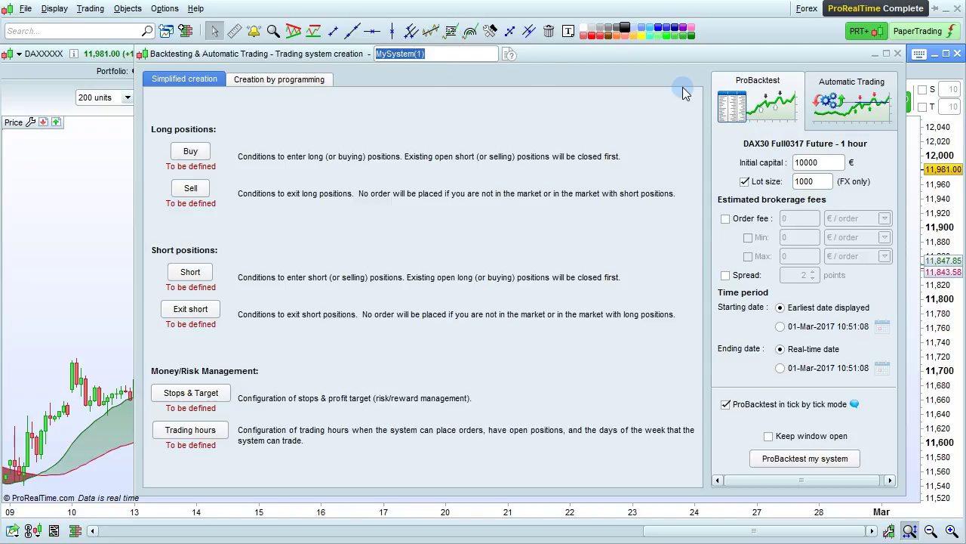
type("MA syste")
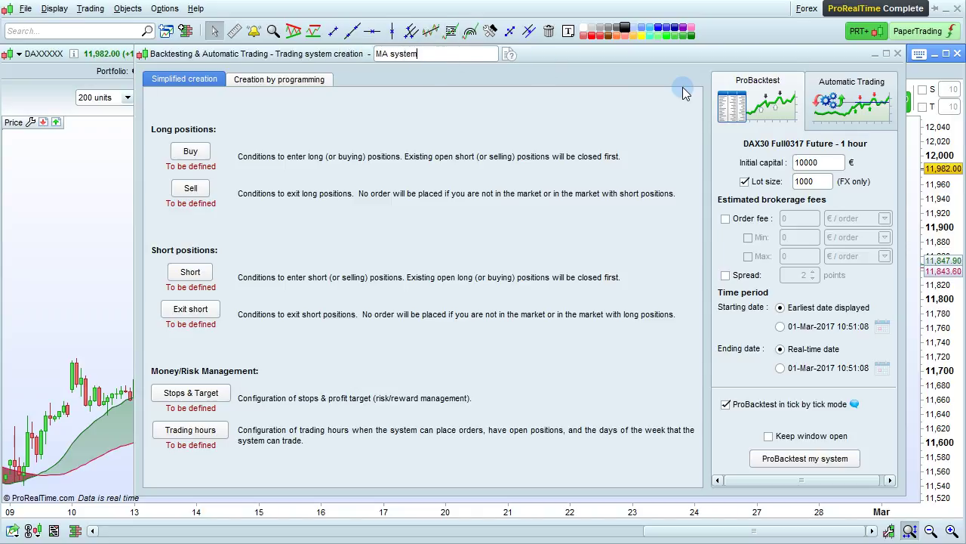
Define the long entry (Buy) condition on the price chart as Moving average (Simple 20) crosses over Moving average (Simple 50).
left_click(194, 152)
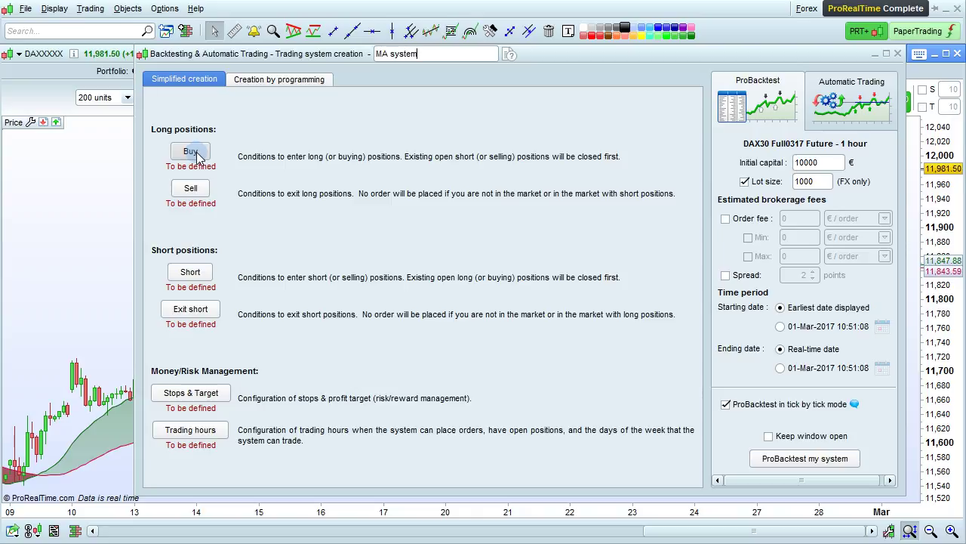
left_click(192, 153)
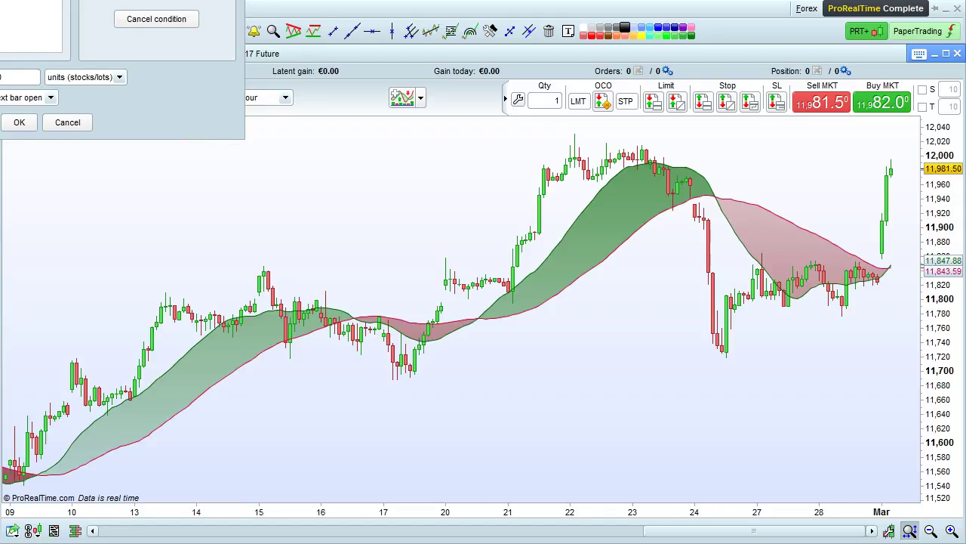
left_click_drag(136, 0, 291, 15)
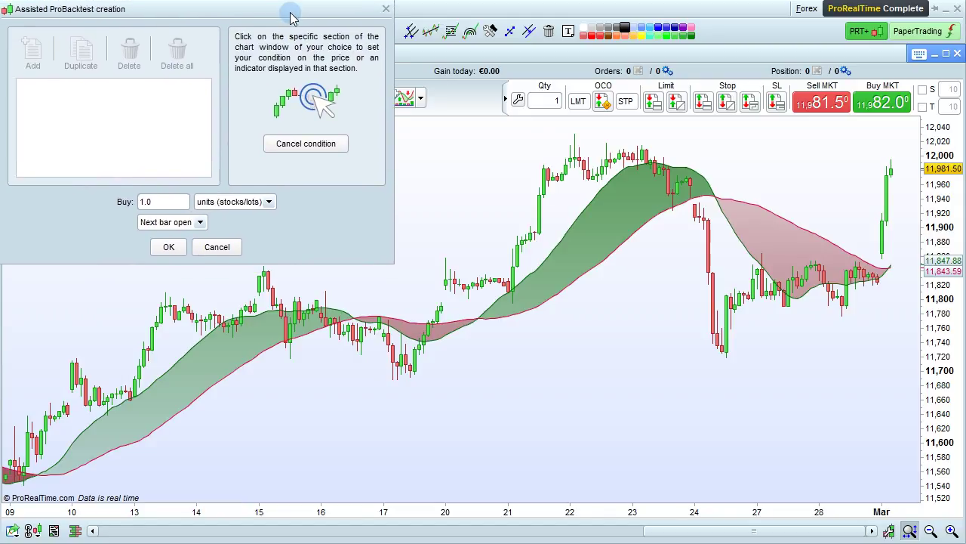
left_click(490, 201)
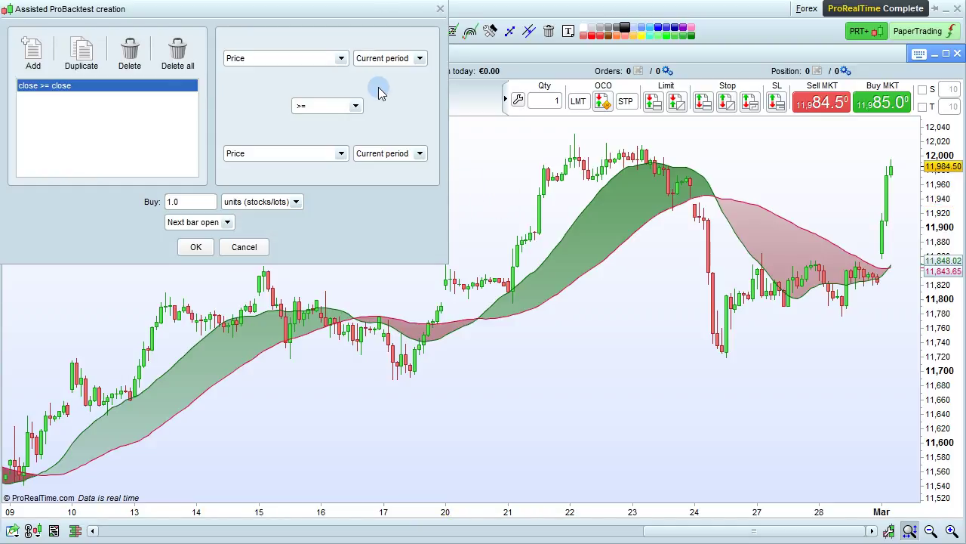
left_click(264, 54)
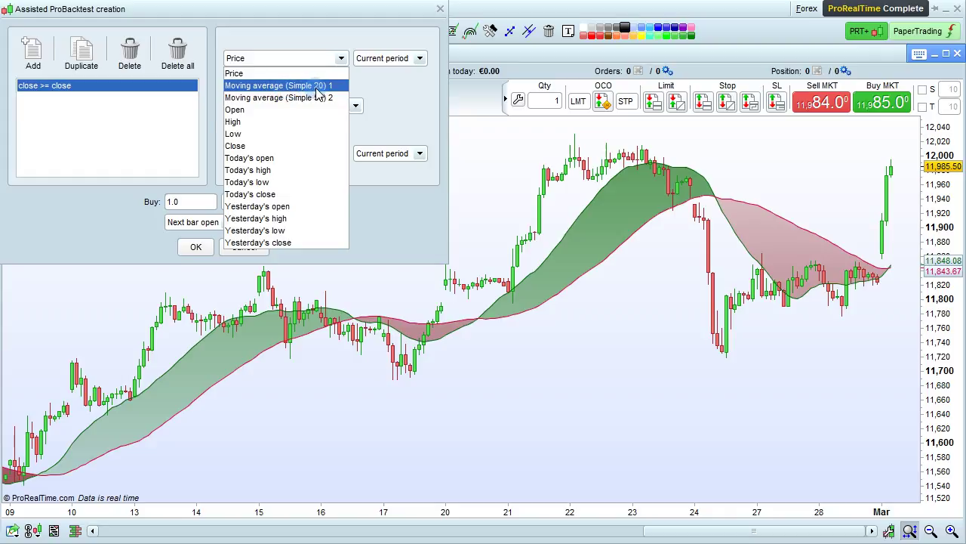
left_click(328, 86)
left_click(334, 110)
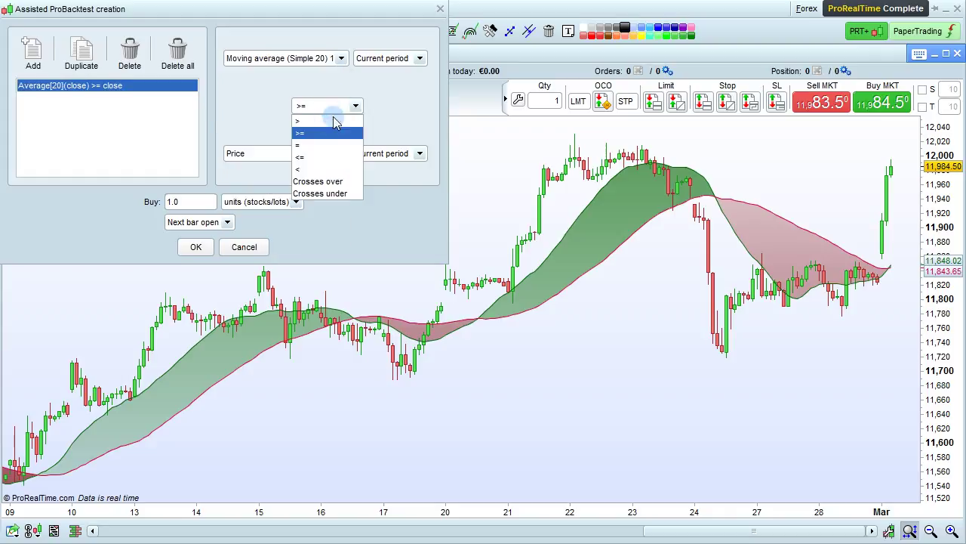
left_click(332, 181)
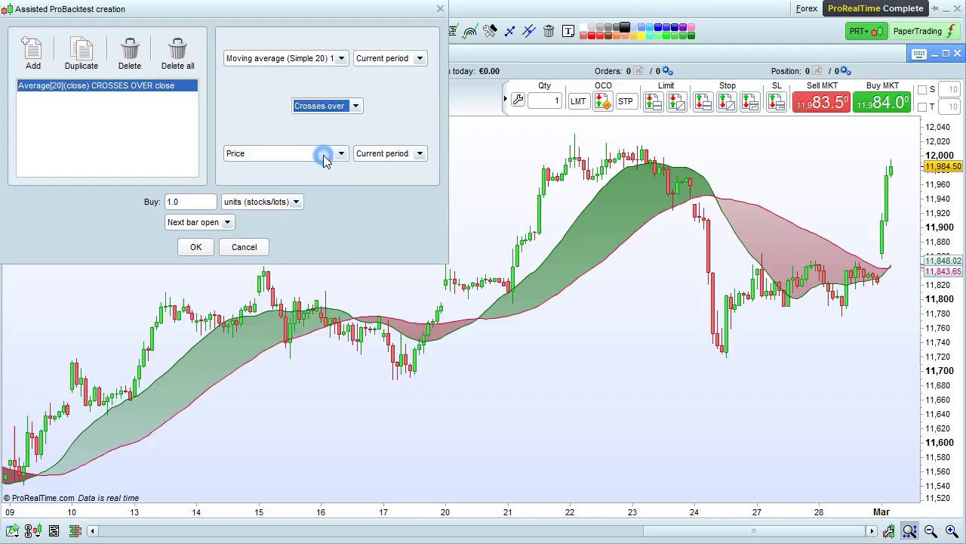
left_click(324, 156)
left_click(324, 194)
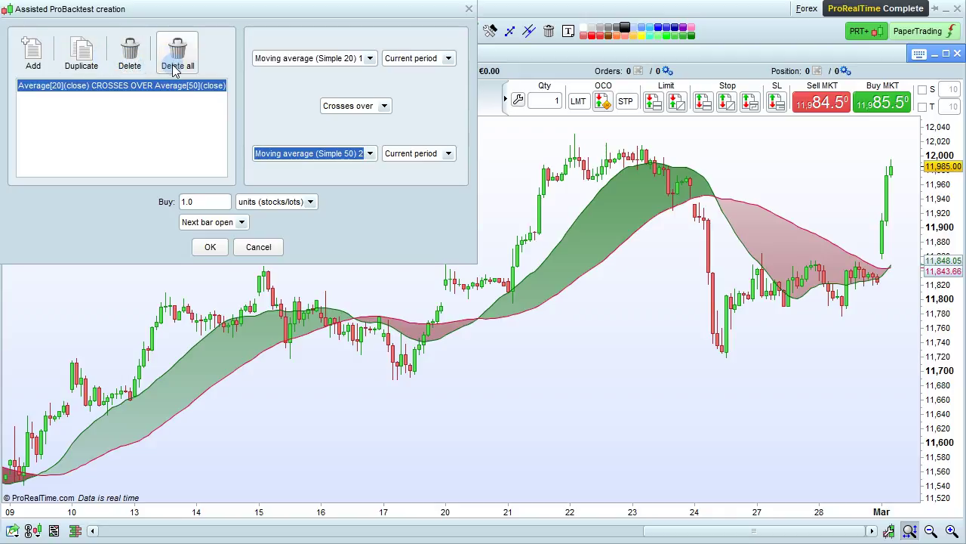
left_click(210, 247)
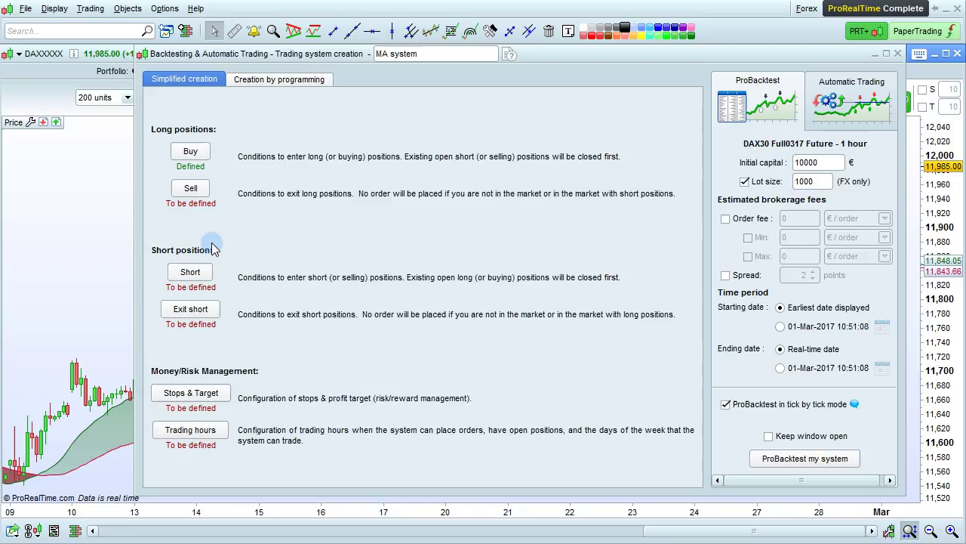
Define the long exit (Sell) condition on the price chart as Moving average (Simple 20) crosses under Moving average (Simple 50).
left_click(191, 189)
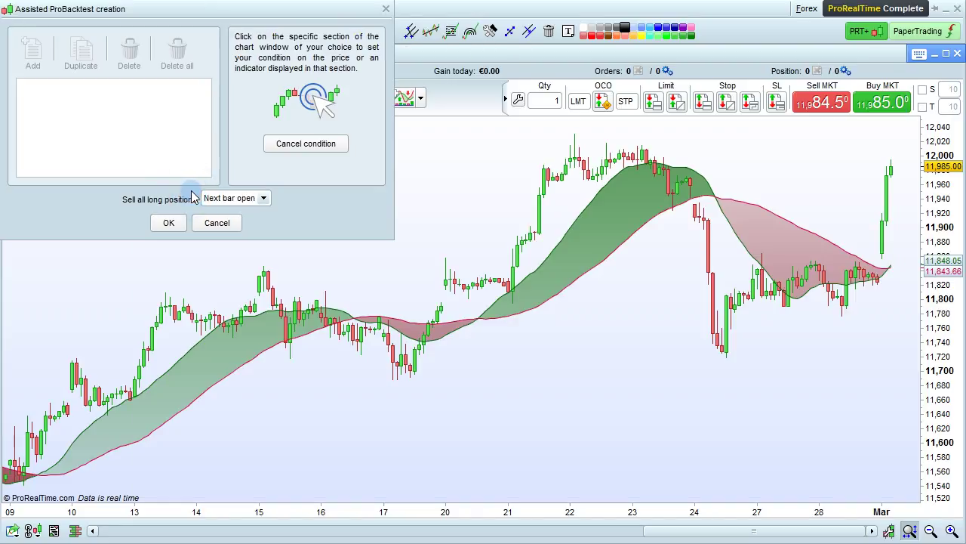
left_click(439, 205)
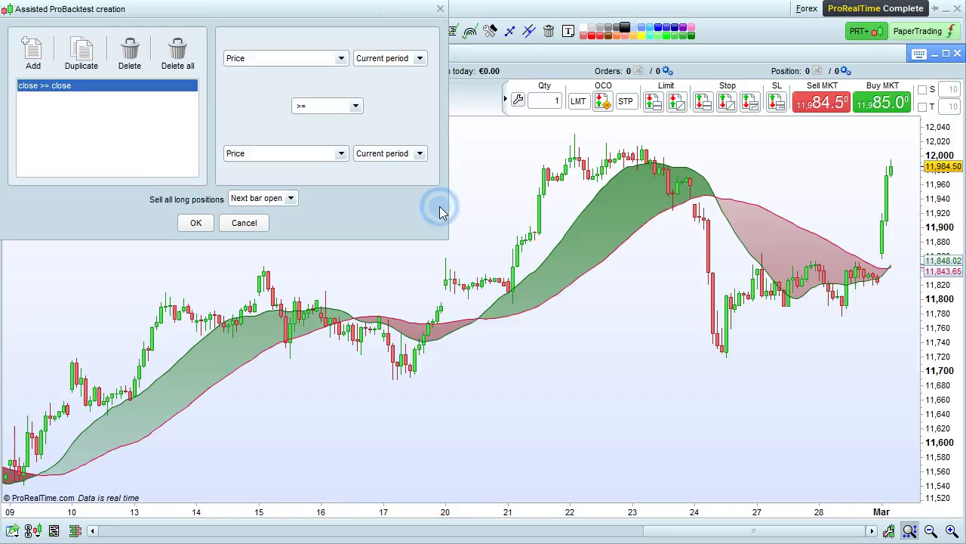
left_click(313, 59)
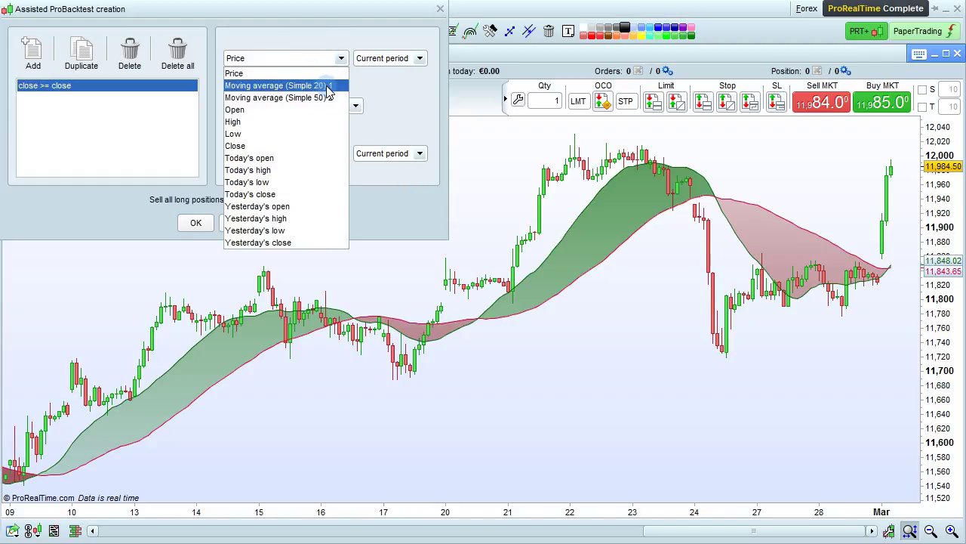
left_click(327, 88)
left_click(335, 108)
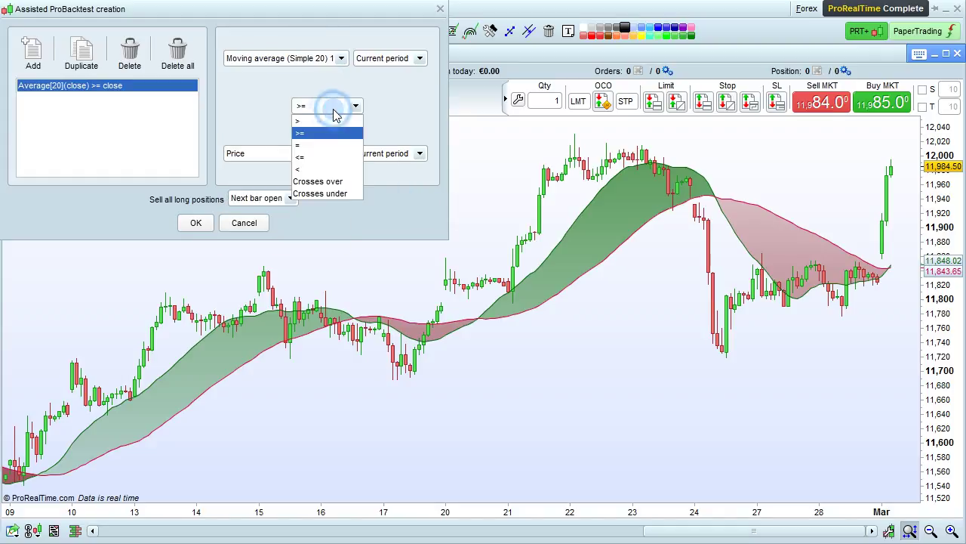
left_click(324, 193)
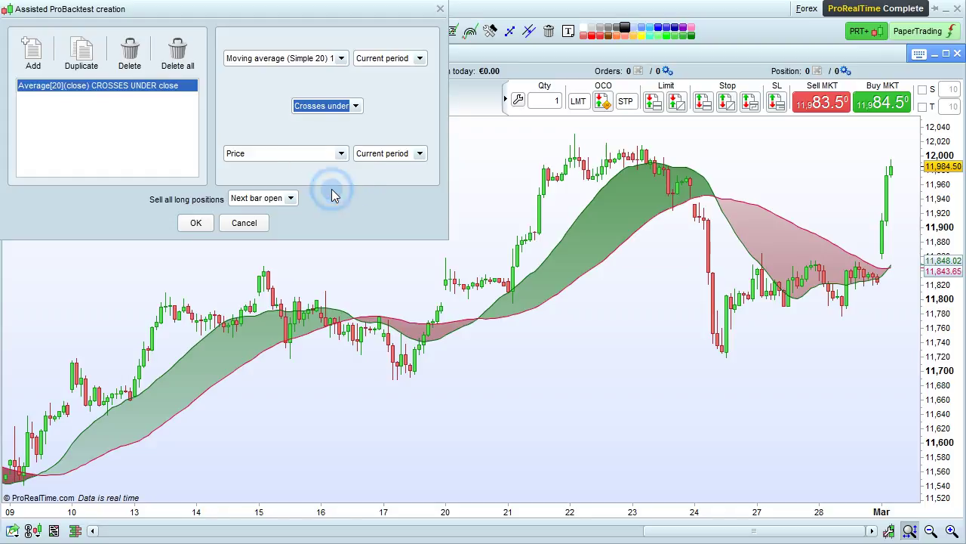
left_click(294, 157)
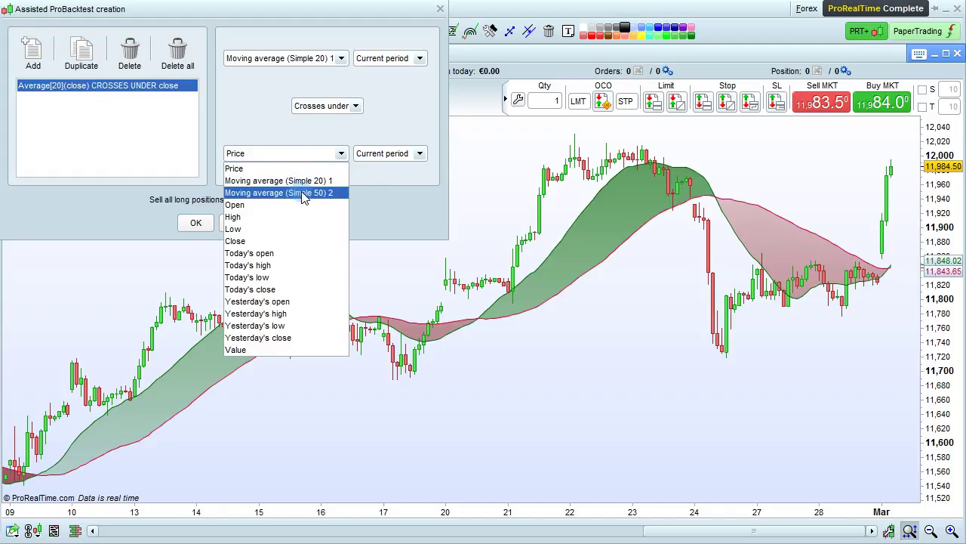
left_click(302, 193)
left_click(216, 226)
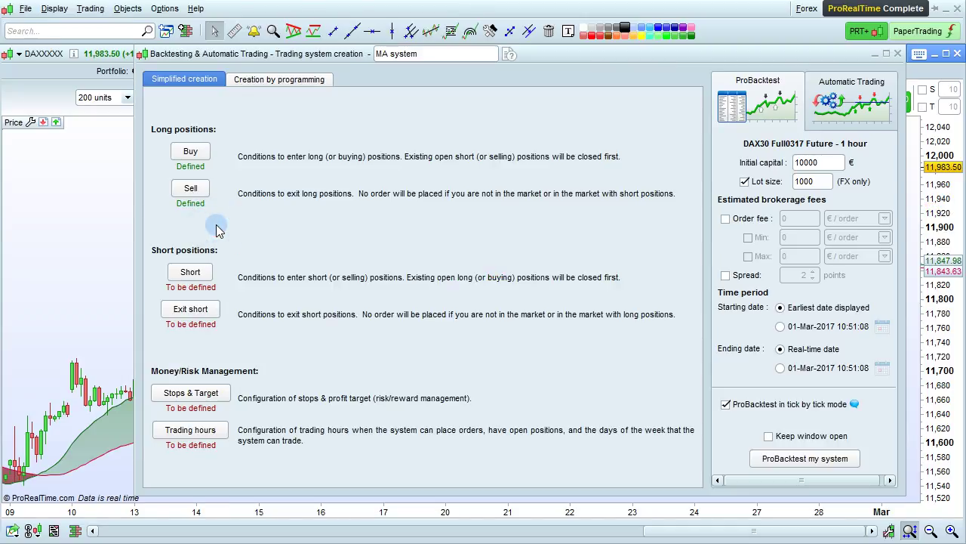
Define the short entry condition on the price chart as Moving average (Simple 20) crosses under Moving average (Simple 50).
left_click(193, 273)
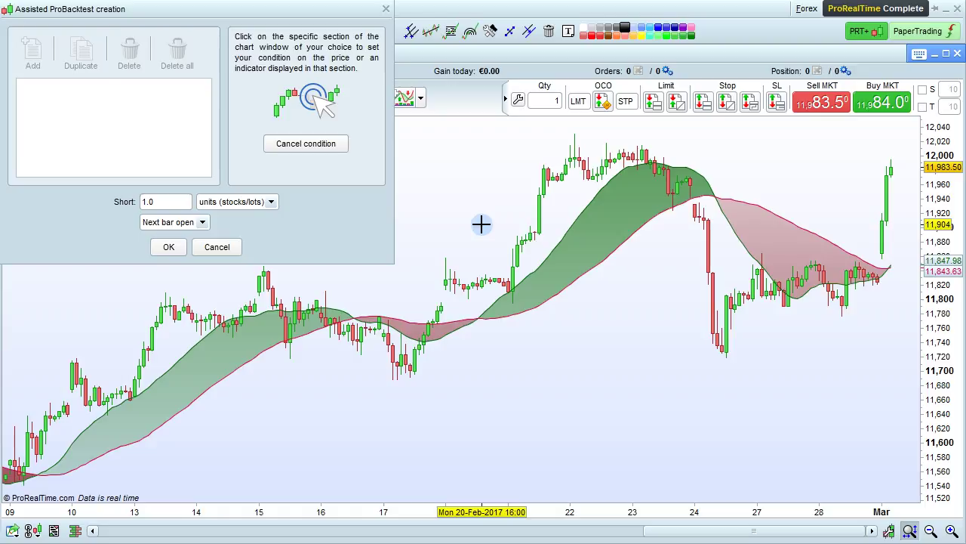
left_click(480, 226)
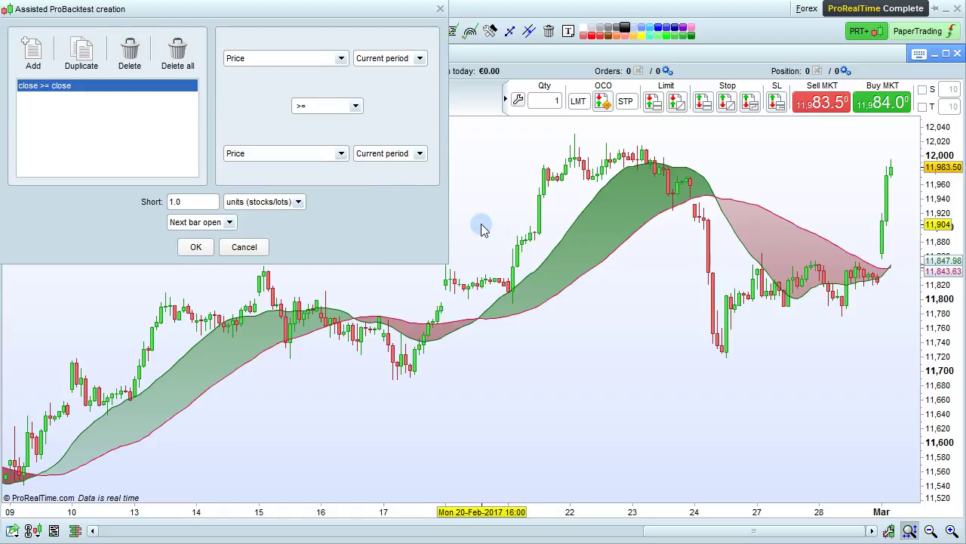
left_click(324, 58)
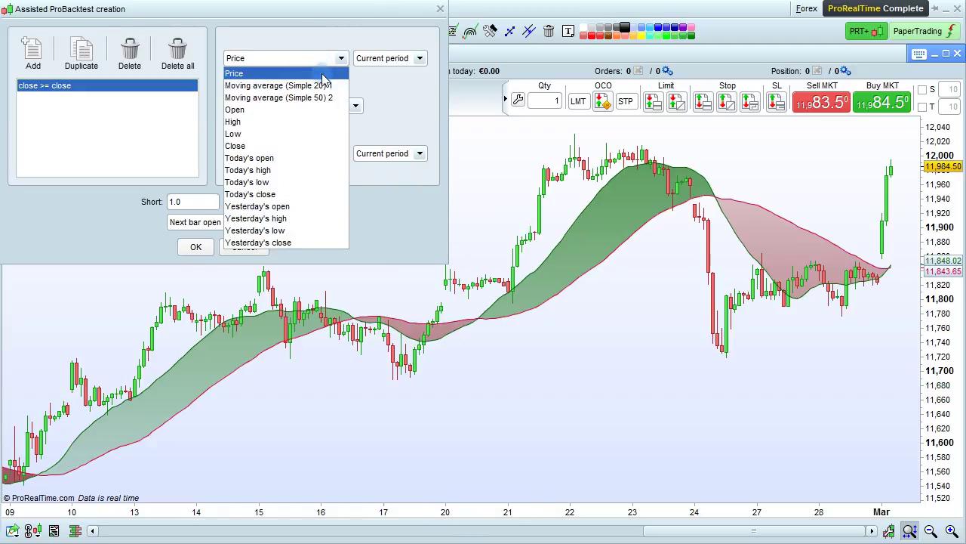
left_click(320, 85)
left_click(329, 106)
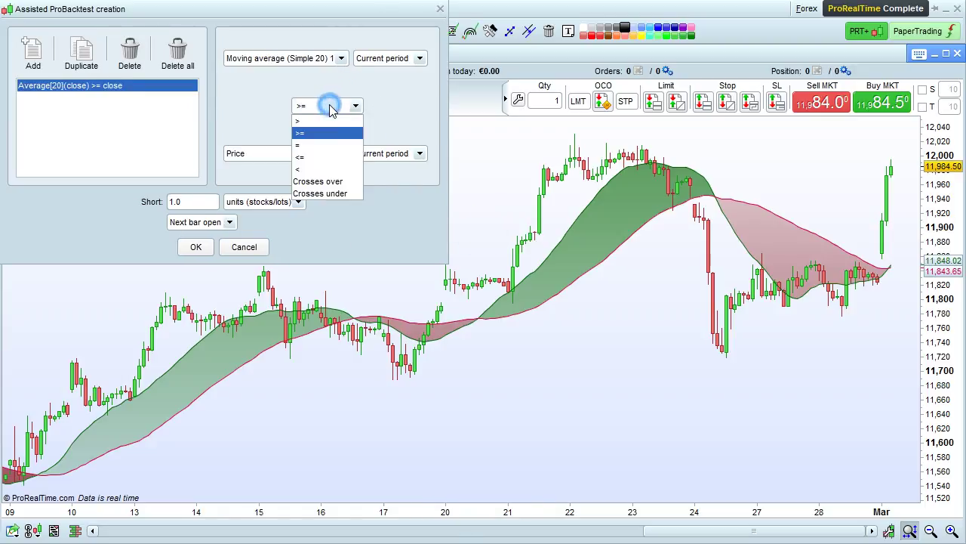
left_click(320, 193)
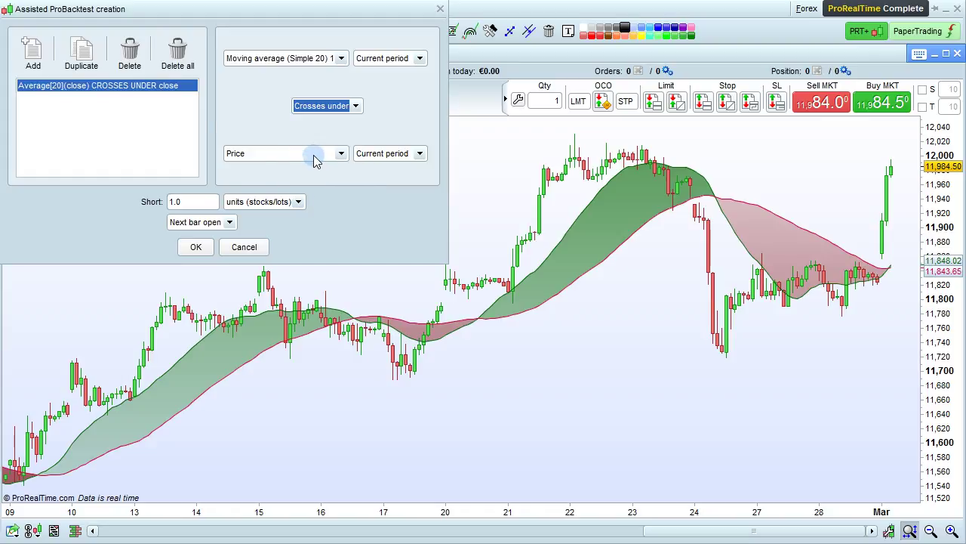
left_click(315, 158)
left_click(310, 195)
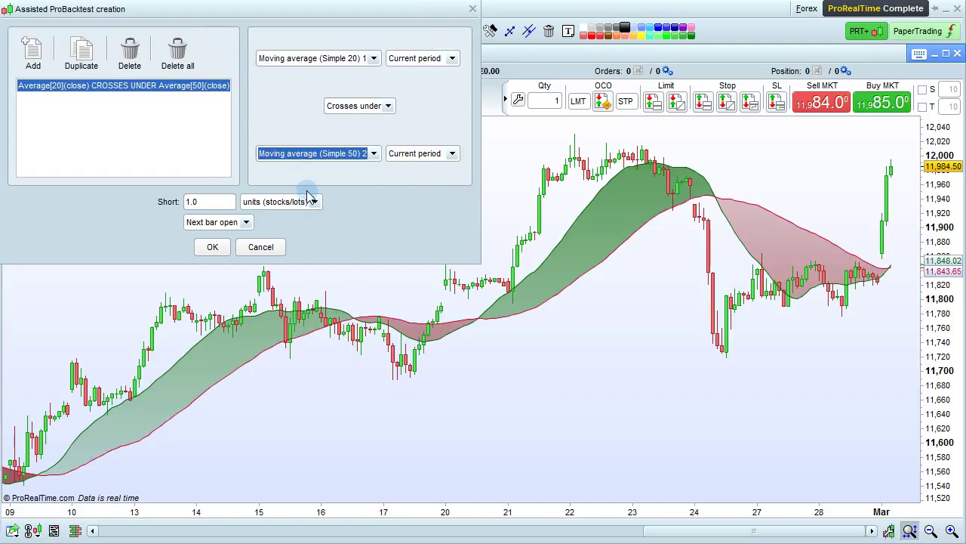
left_click(215, 248)
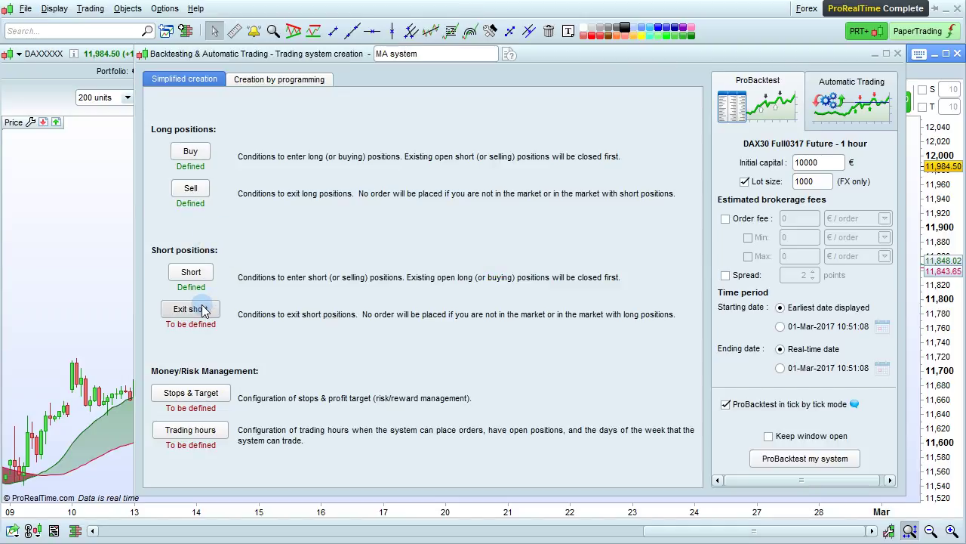
Define the short exit condition on the price chart as Moving average (Simple 20) crosses over Moving average (Simple 50).
left_click(204, 310)
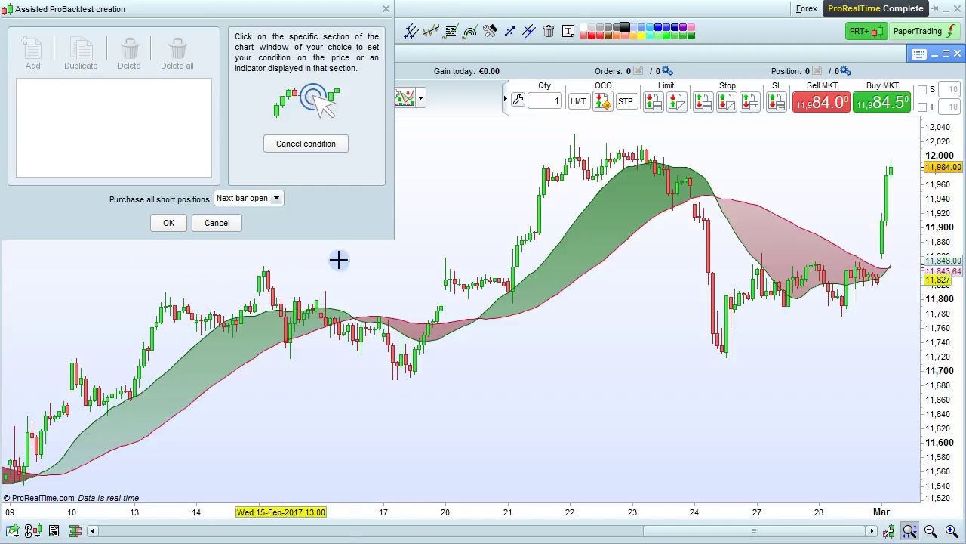
left_click(439, 222)
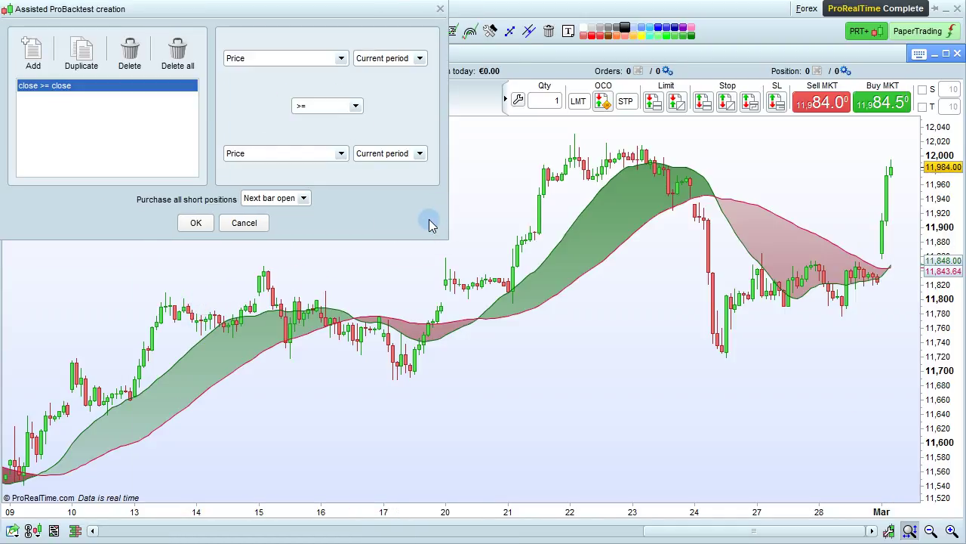
left_click(304, 58)
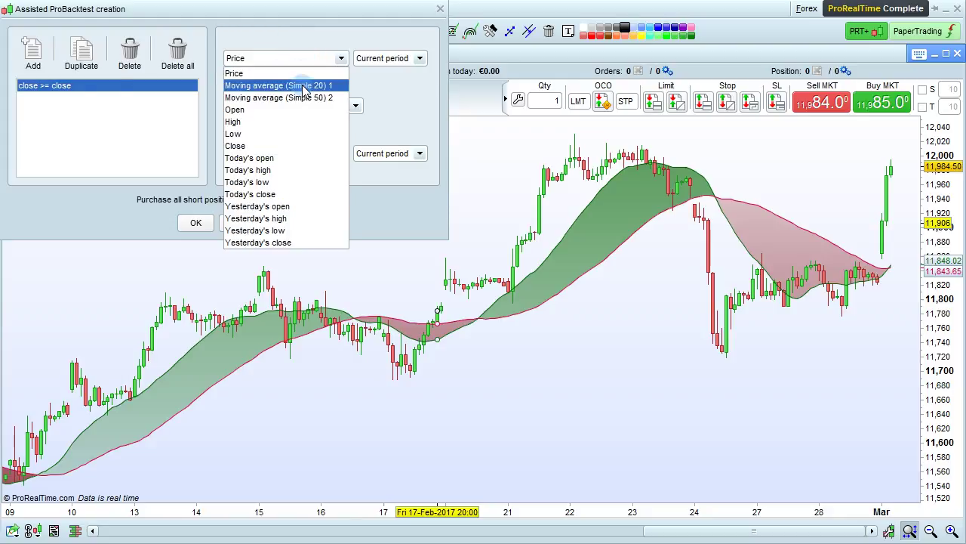
left_click(305, 85)
left_click(306, 105)
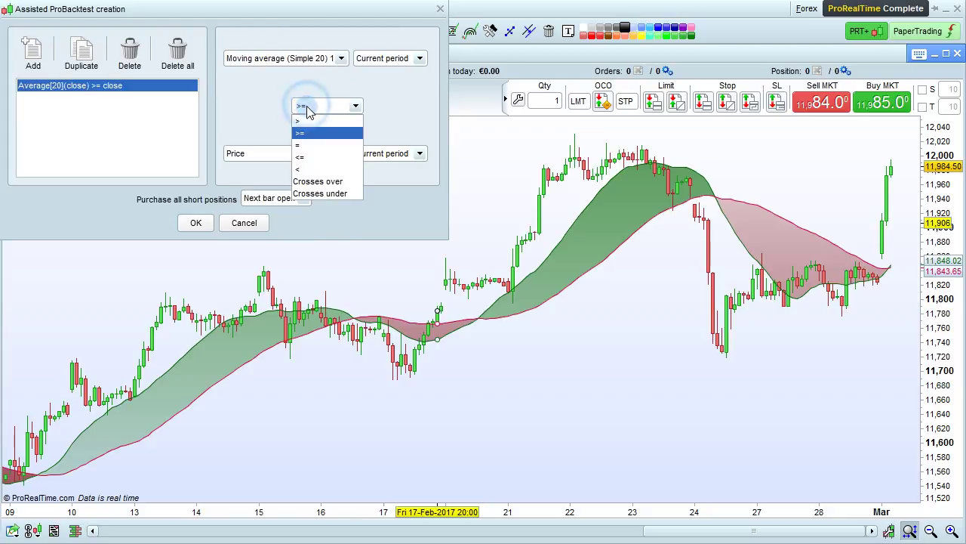
left_click(316, 179)
left_click(306, 155)
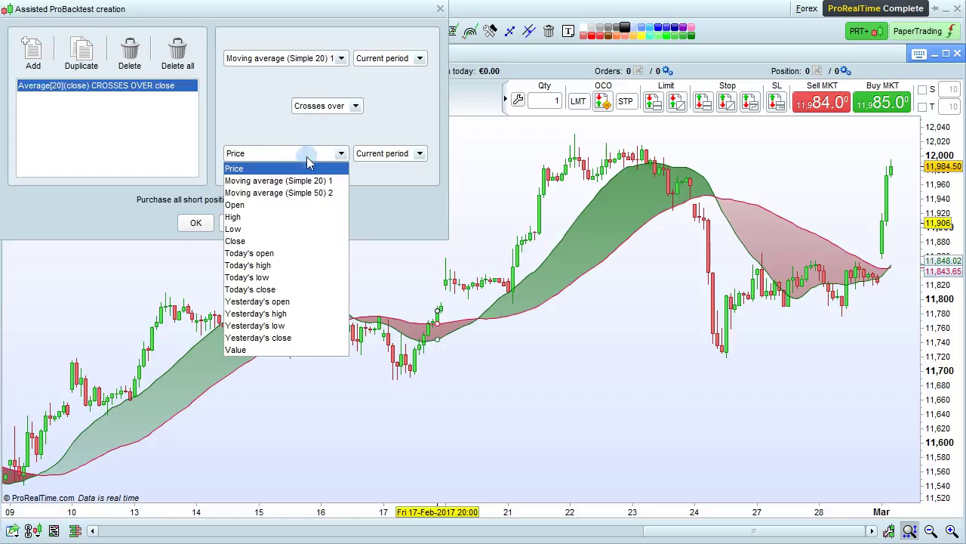
left_click(310, 194)
left_click(210, 225)
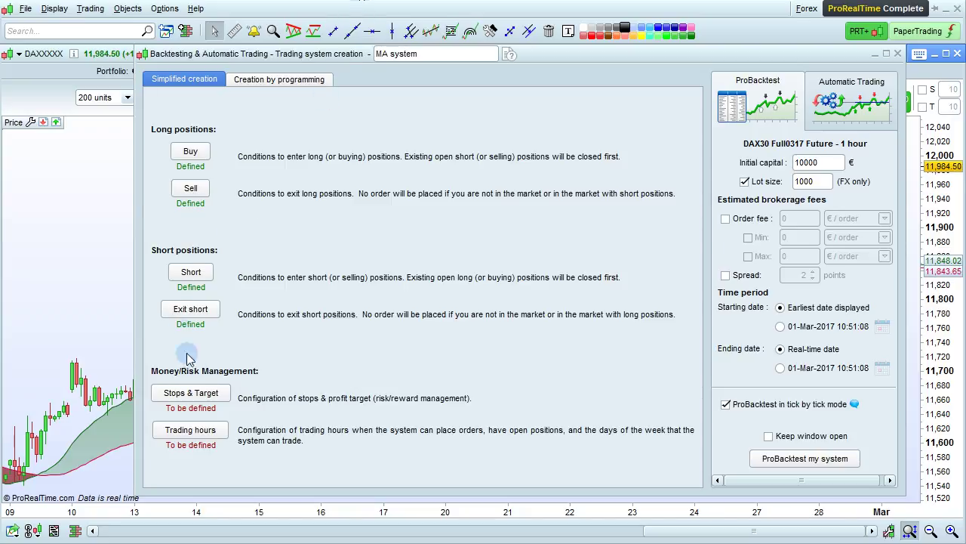
Activate the profit target in the system's stops and target settings and set it to 20 points/pips.
left_click(199, 396)
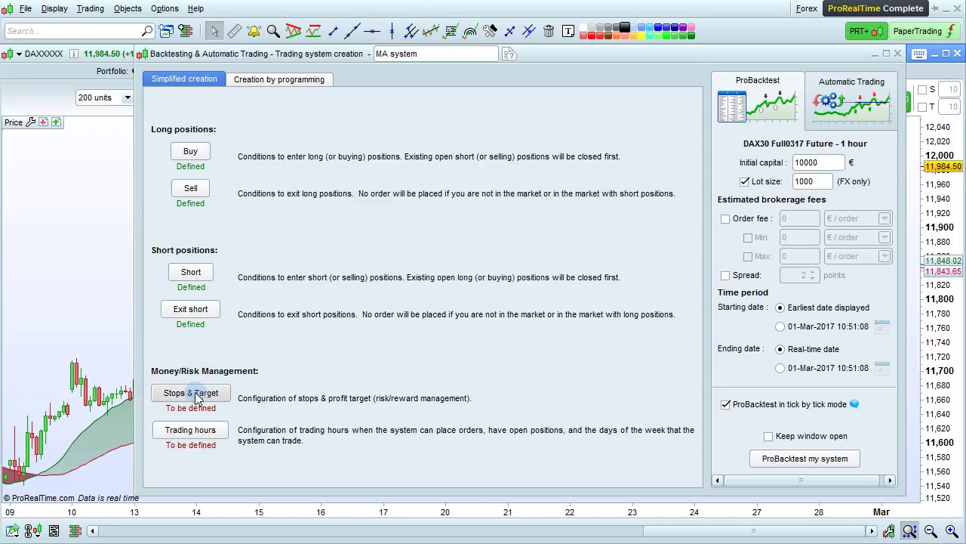
left_click(194, 398)
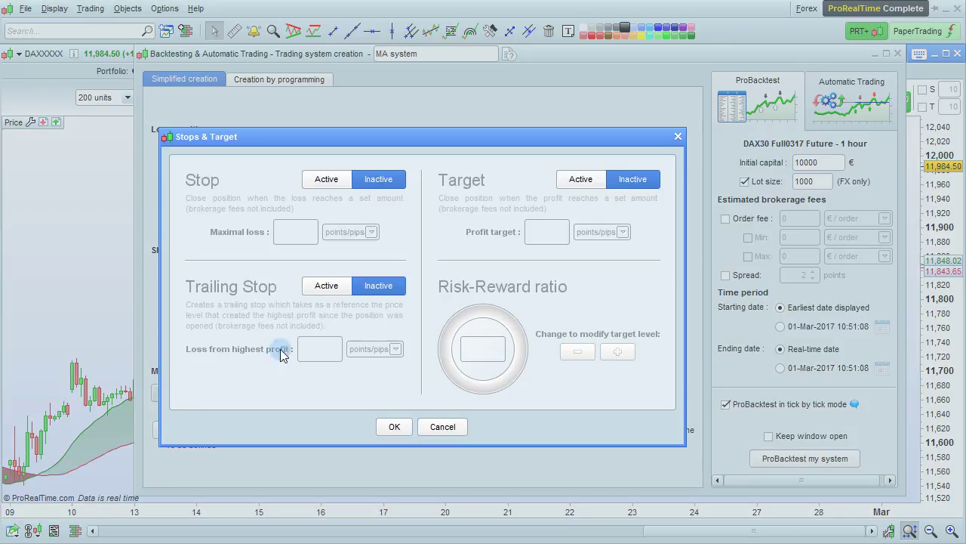
left_click(578, 179)
left_click(548, 228)
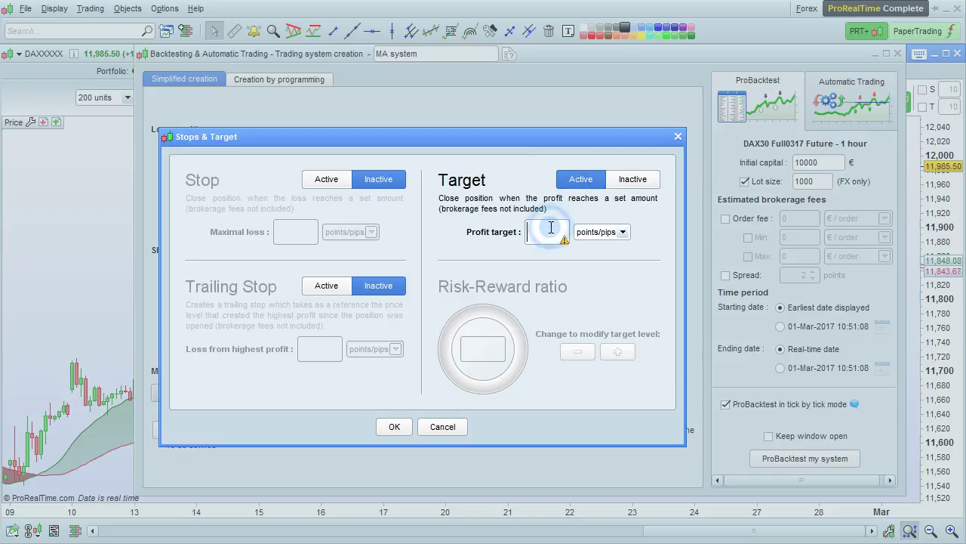
type("20")
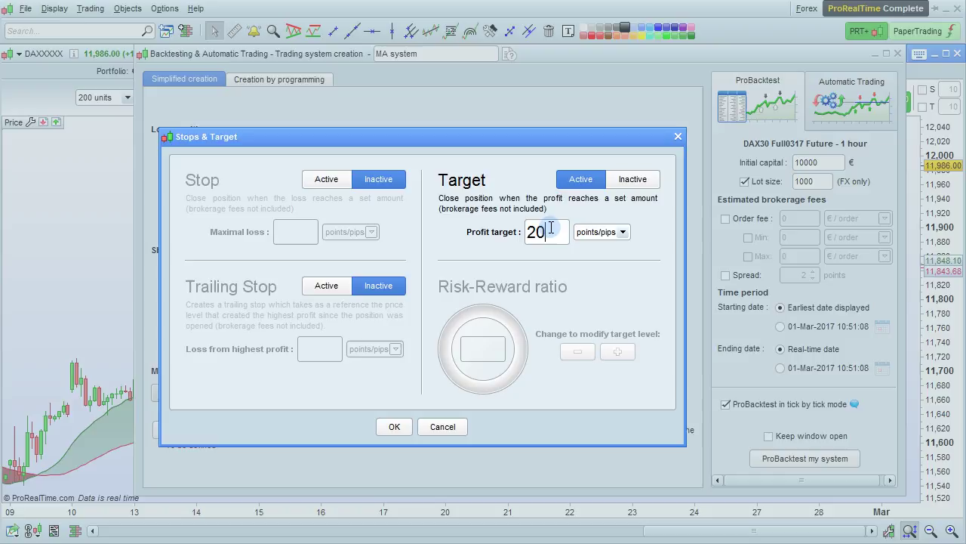
Activate the trailing stop with a loss from highest profit of 10 points/pips.
left_click(318, 287)
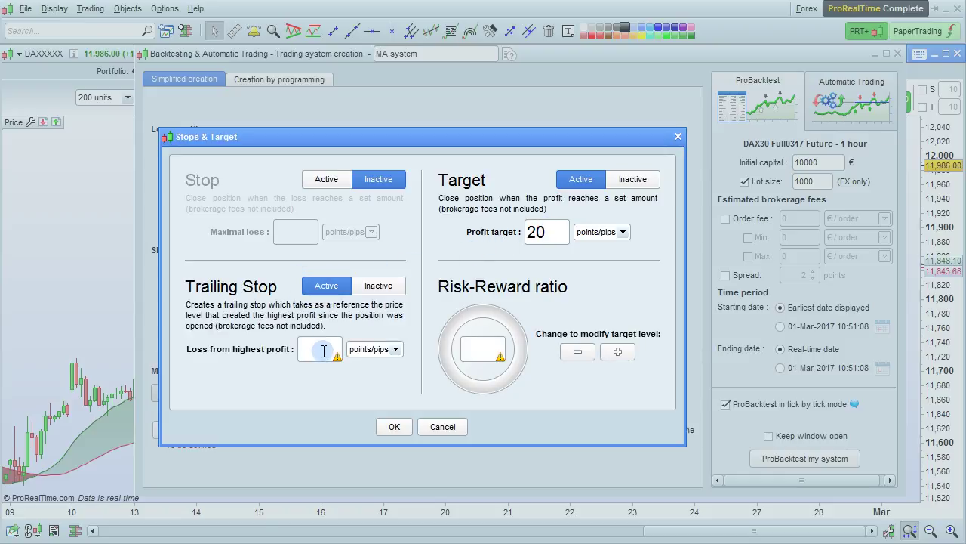
left_click(324, 352)
type("10")
left_click(334, 184)
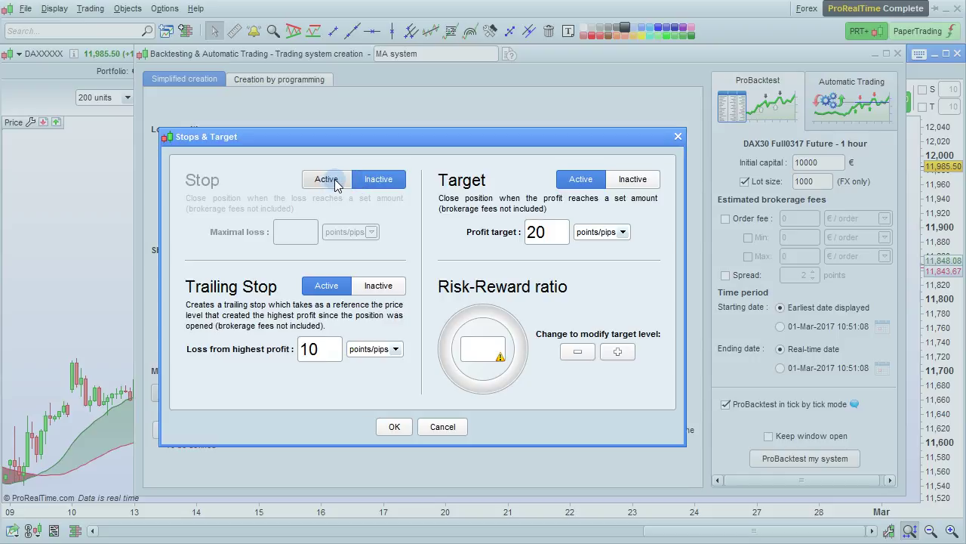
Set the risk-reward ratio to 3 so that the profit target is recalculated.
left_click(468, 344)
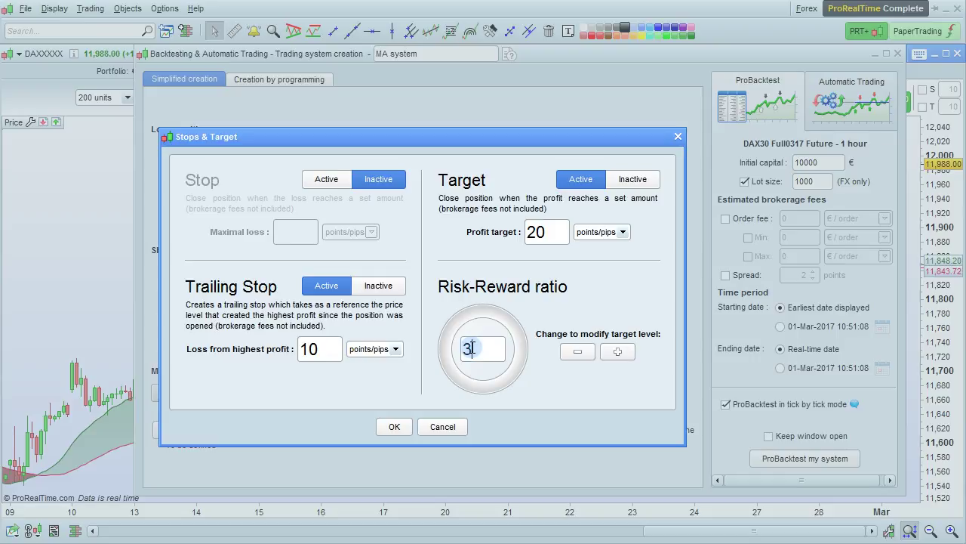
key("Return")
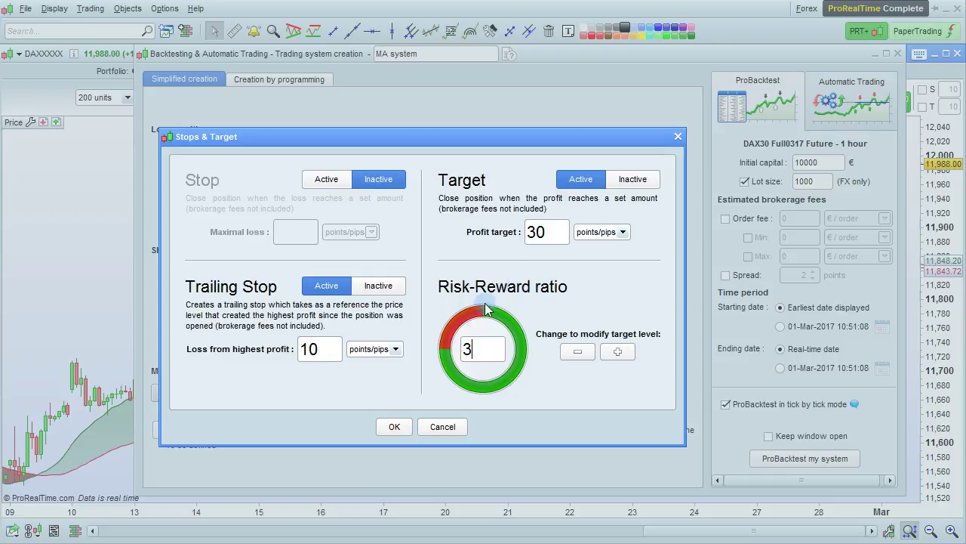
left_click(545, 234)
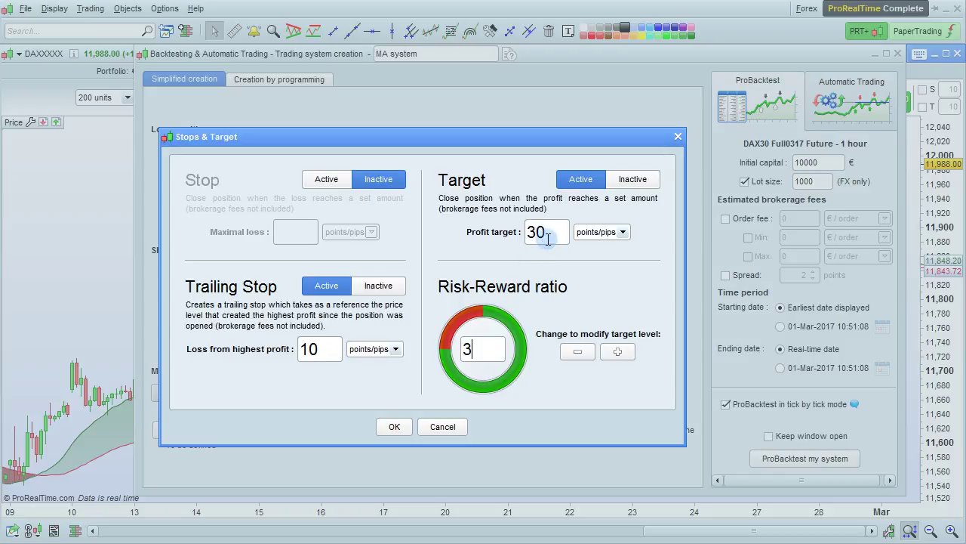
Lower the risk-reward ratio in small increments, raise it back to 3, and accept the stops and target settings.
left_click(578, 351)
left_click(578, 352)
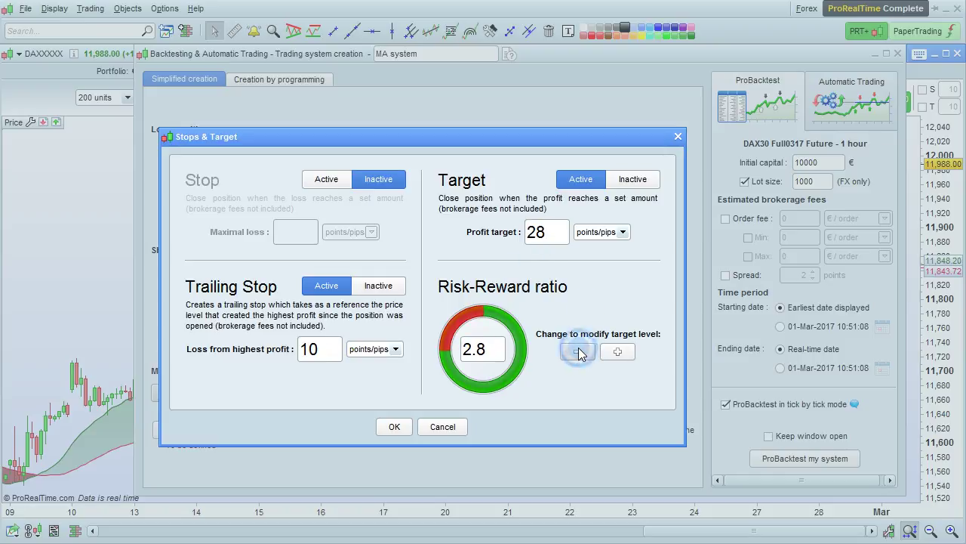
left_click(578, 352)
left_click(578, 352)
left_click(578, 352)
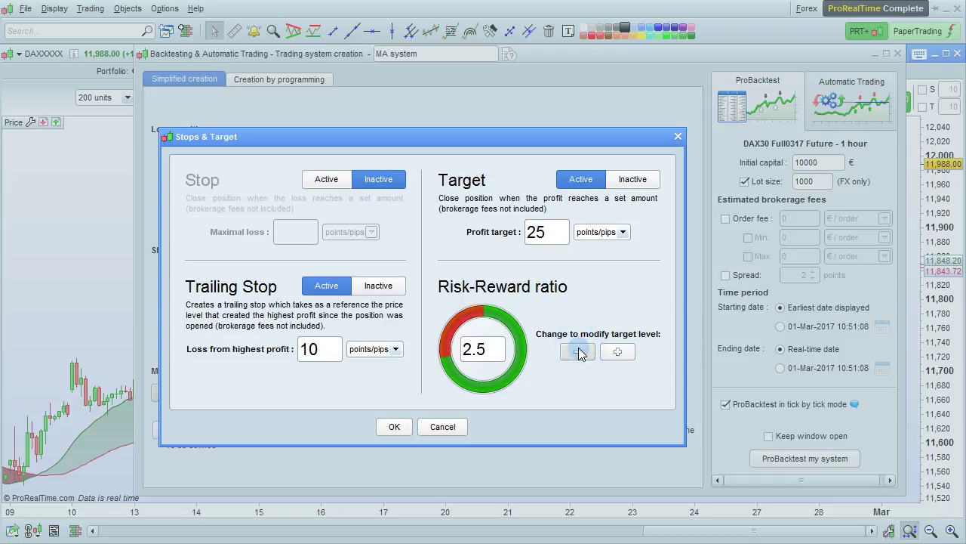
left_click(578, 352)
left_click(579, 352)
left_click(613, 353)
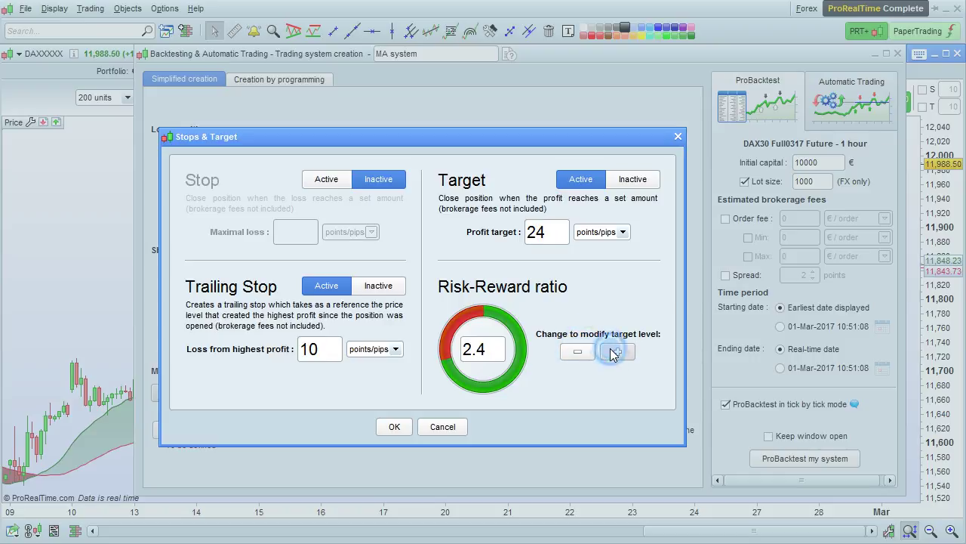
left_click(613, 353)
left_click(613, 352)
left_click(613, 353)
left_click(613, 353)
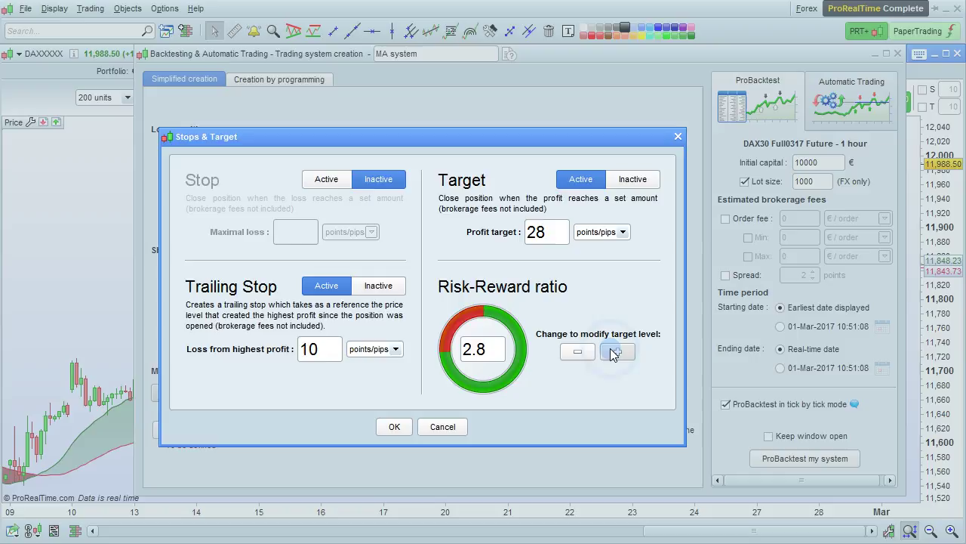
left_click(613, 352)
left_click(613, 353)
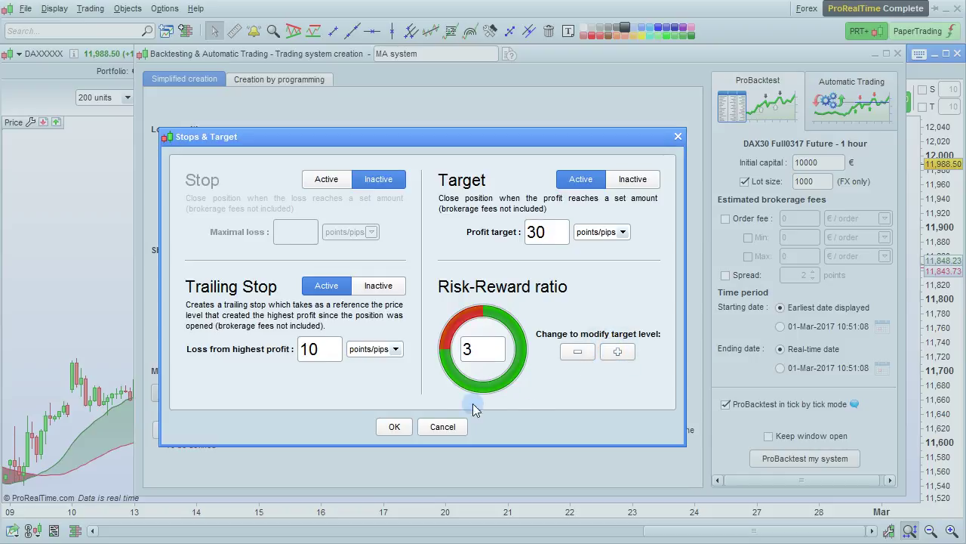
left_click(394, 427)
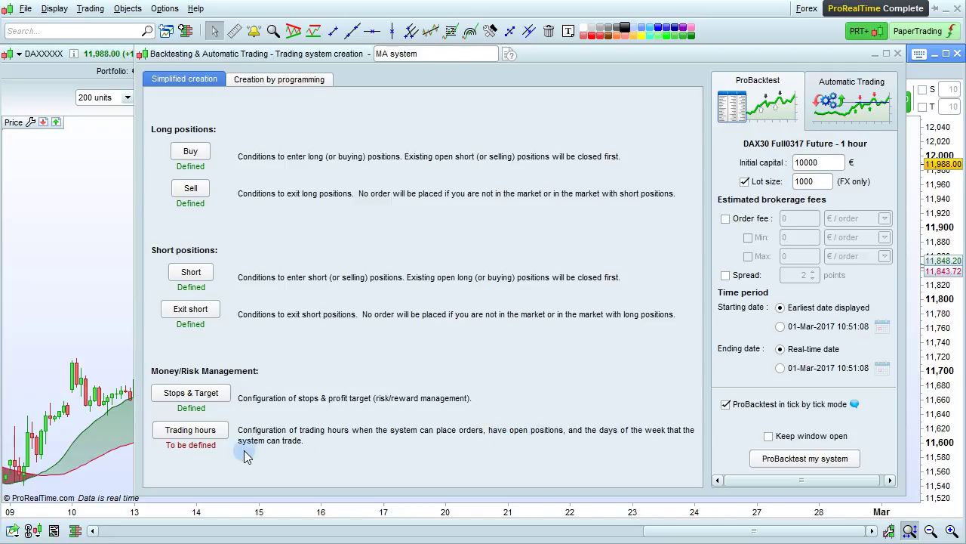
Configure the trading hours so the system is always flat before 10:00 and after 17:15.
left_click(209, 437)
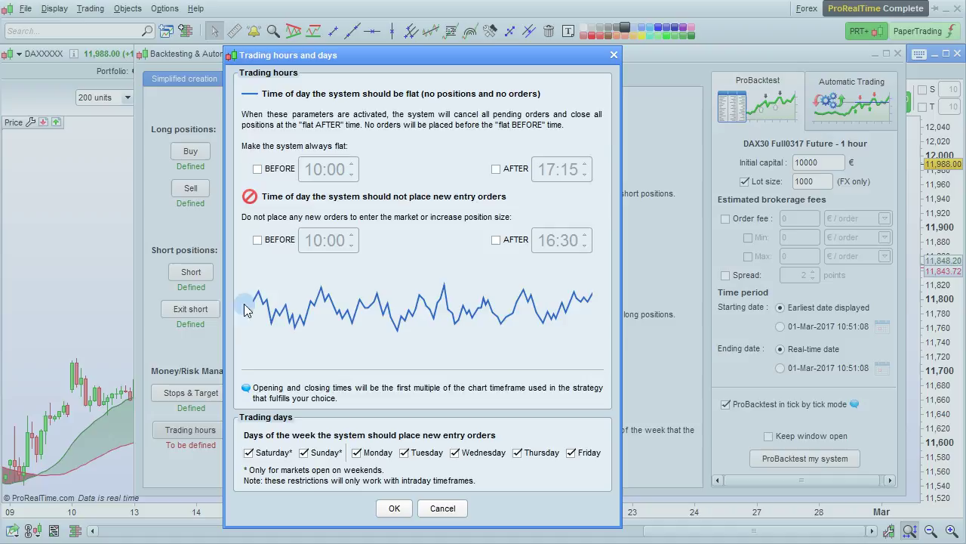
left_click(270, 171)
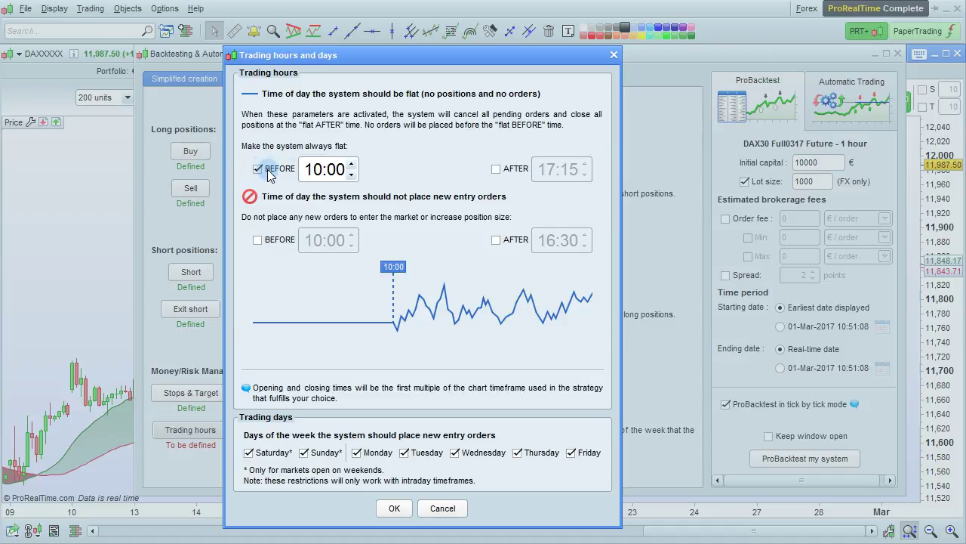
left_click(496, 169)
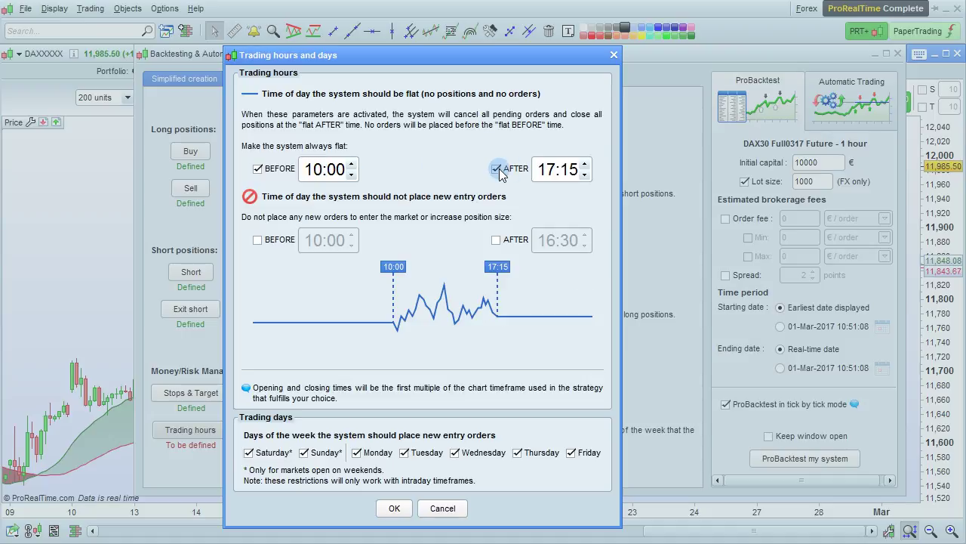
left_click(571, 171)
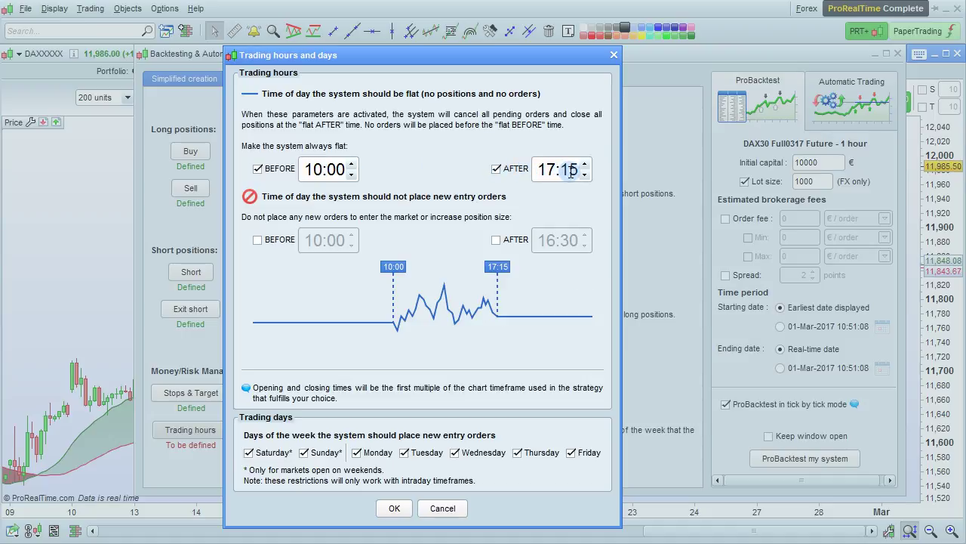
left_click(584, 175)
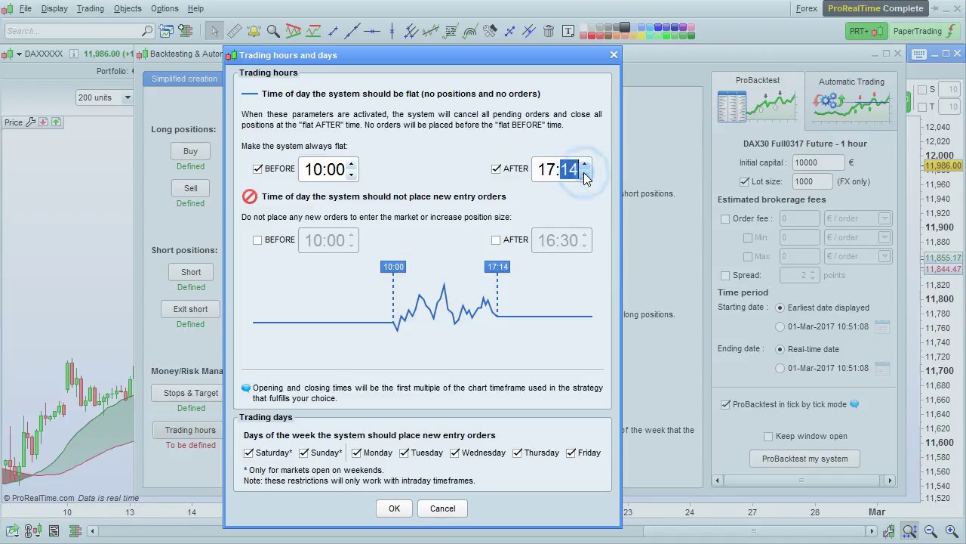
left_click(585, 168)
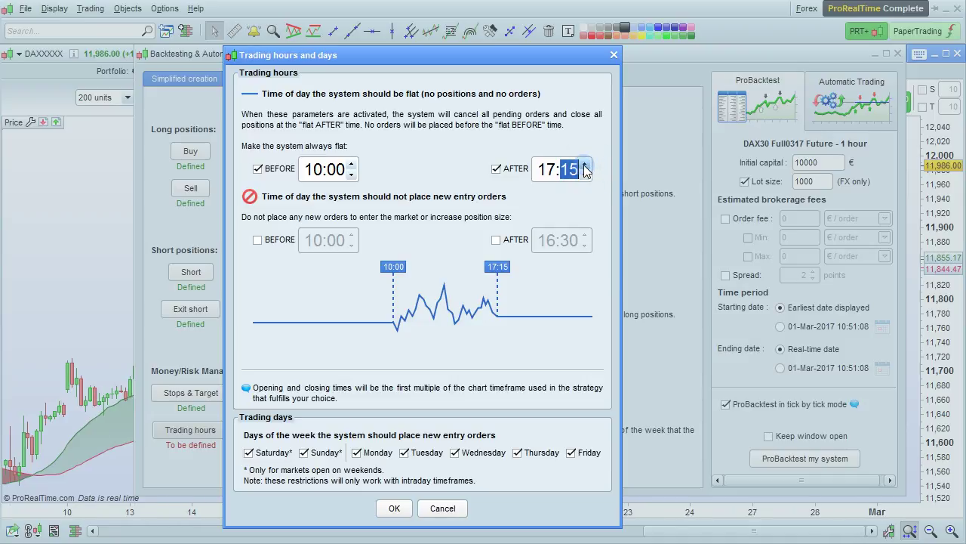
left_click(466, 155)
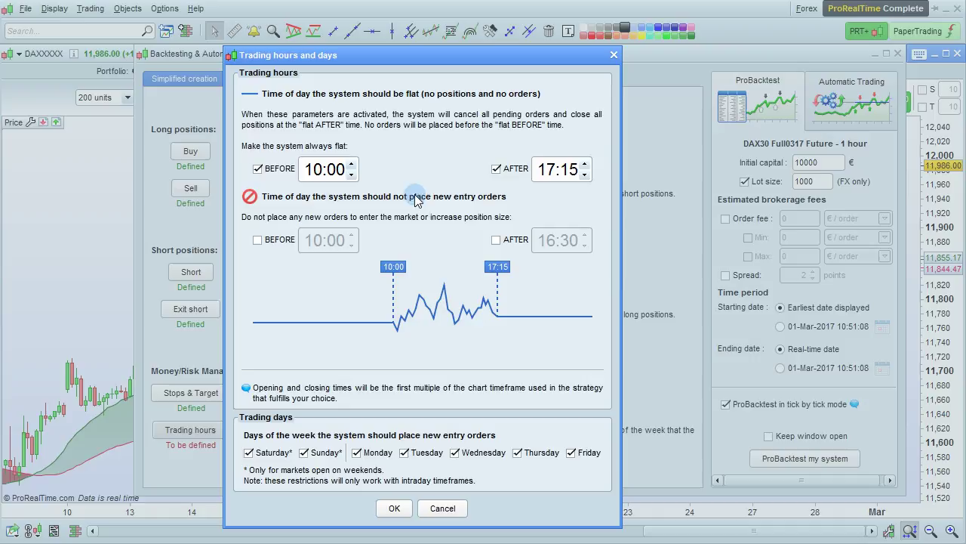
Prevent the system from placing new entry orders after 16:30.
left_click(495, 240)
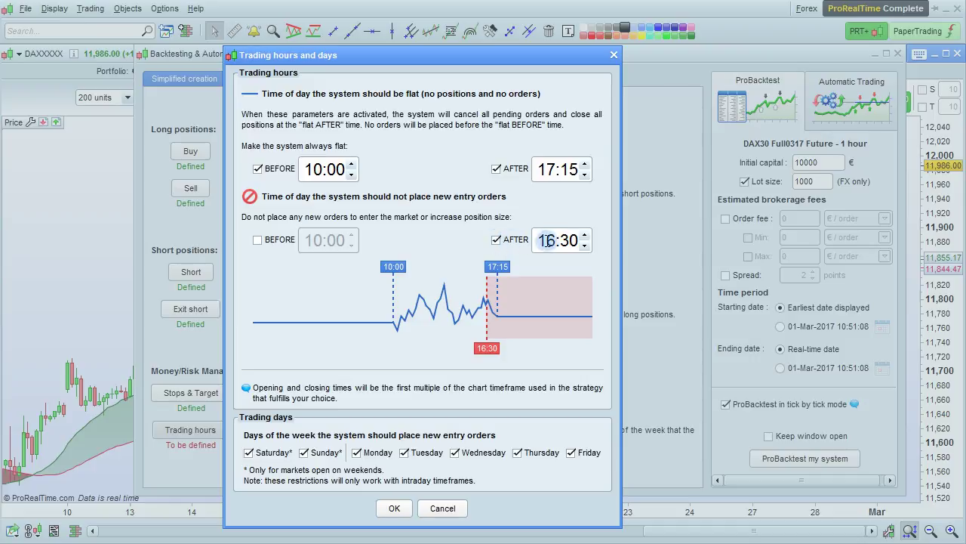
left_click(579, 242)
left_click(576, 241)
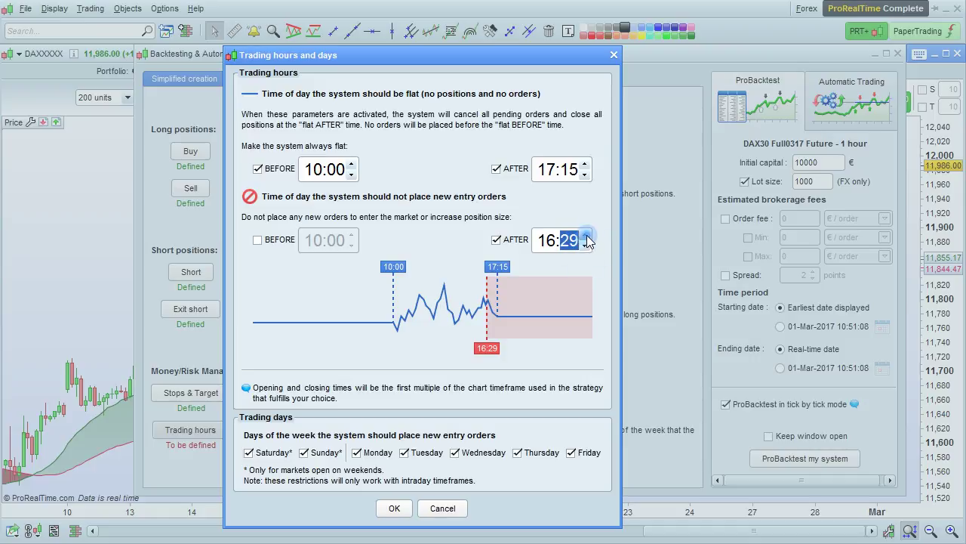
type("30")
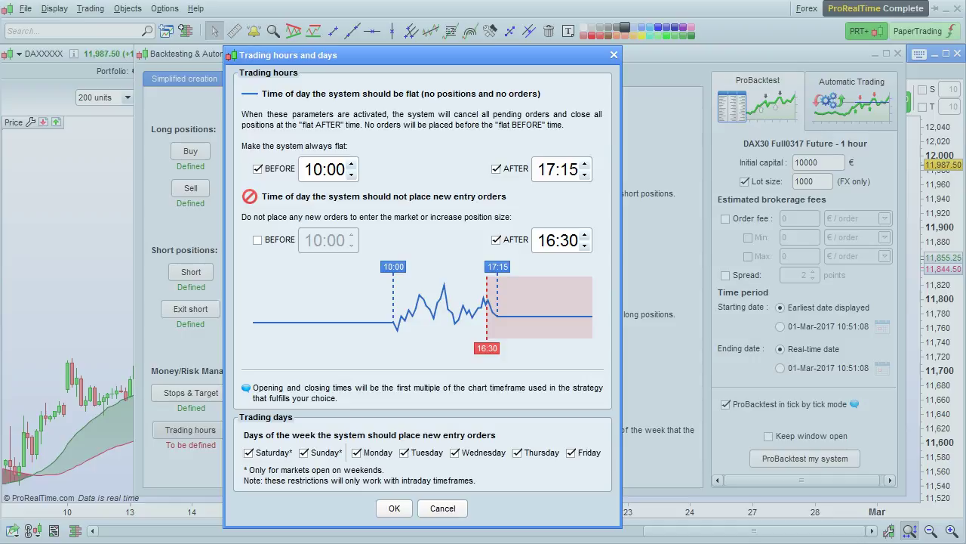
Exclude Saturday and Sunday from the trading days and accept the trading hours settings.
left_click(251, 453)
left_click(304, 453)
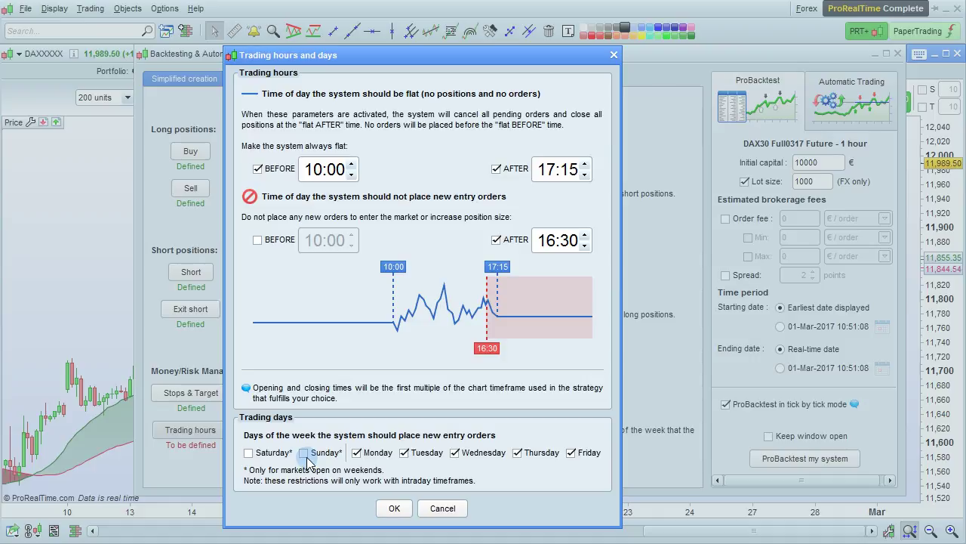
left_click(389, 508)
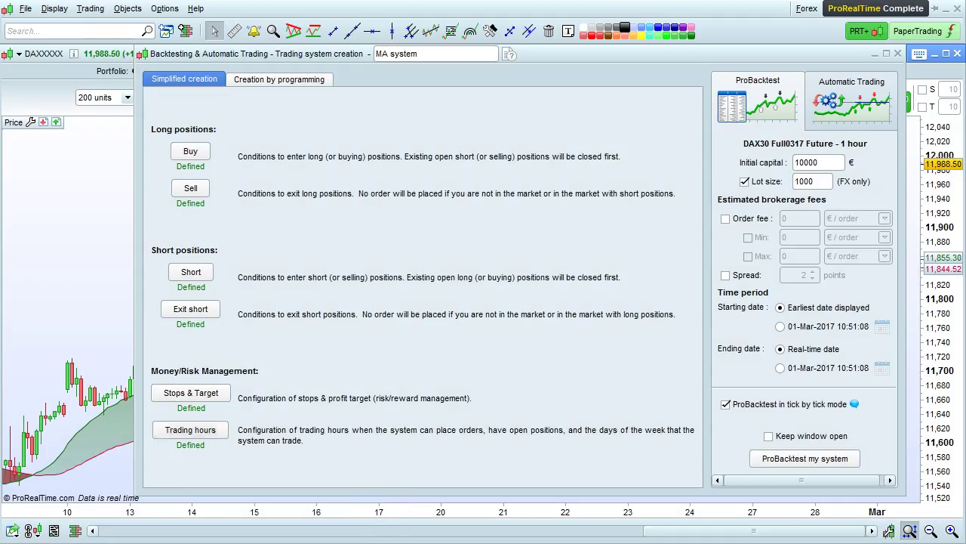
View the code generated for the trading system and return to simplified creation.
left_click(289, 80)
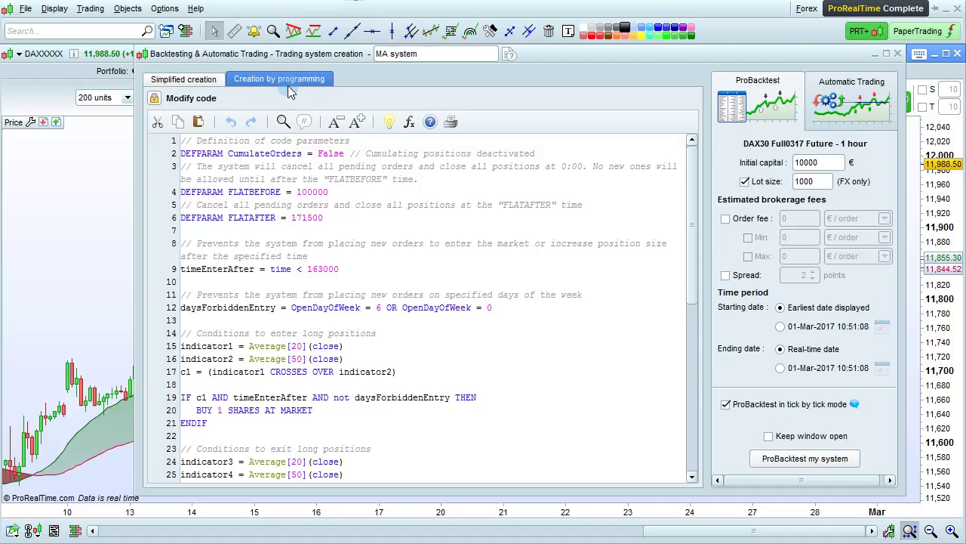
left_click(192, 81)
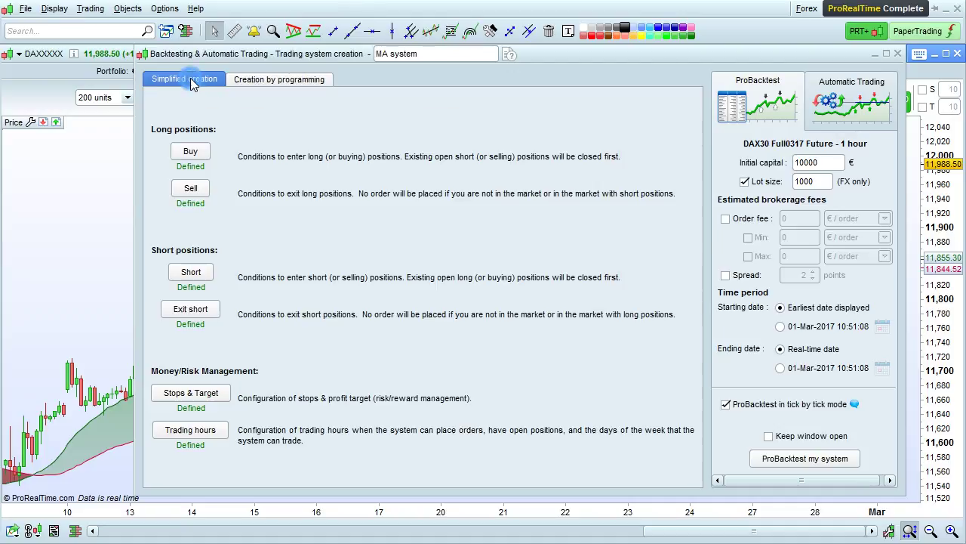
Examine the system's generated code, including flat times, forbidden days and long entry conditions, and return to simplified creation.
left_click(241, 80)
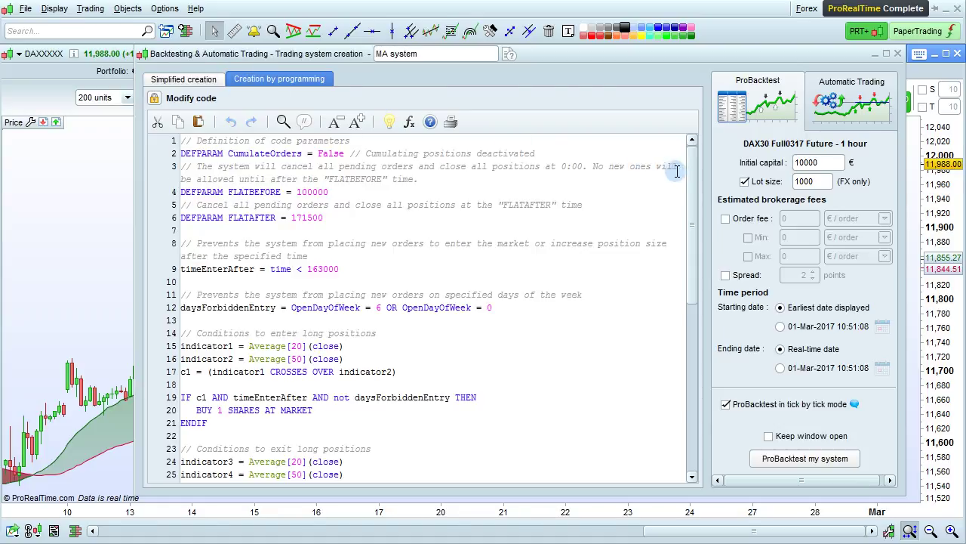
mouse_move(690, 168)
left_mouse_down()
mouse_move(666, 358)
mouse_move(688, 151)
left_mouse_up()
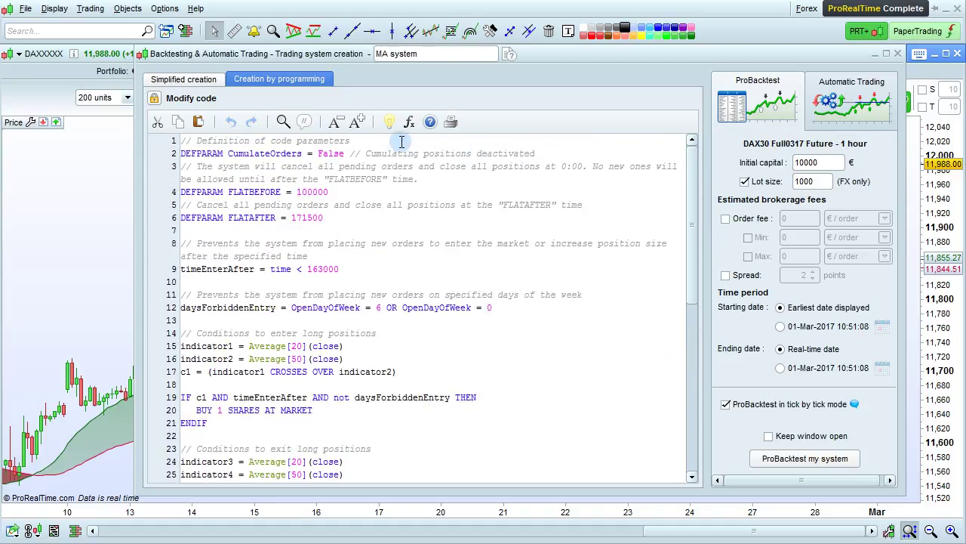
left_click_drag(352, 140, 181, 141)
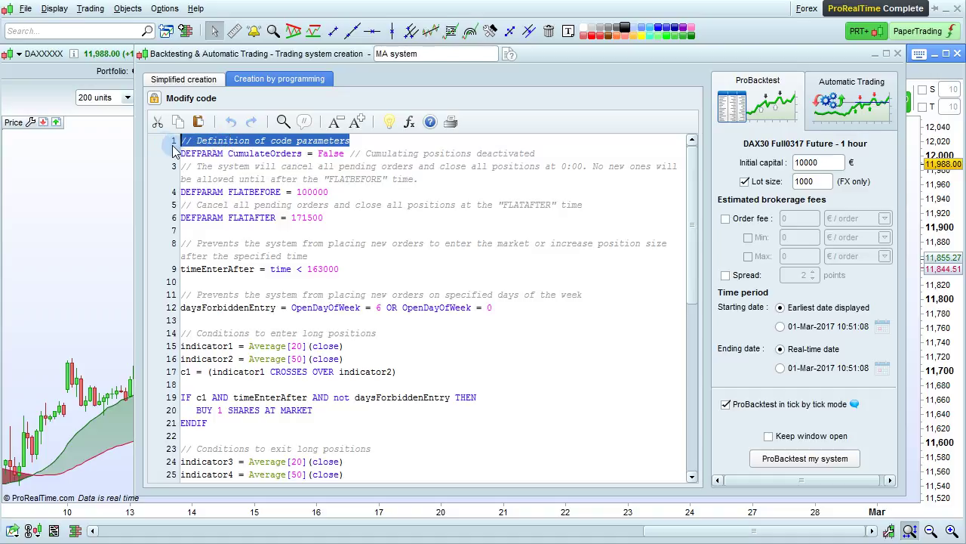
left_click_drag(582, 204, 172, 204)
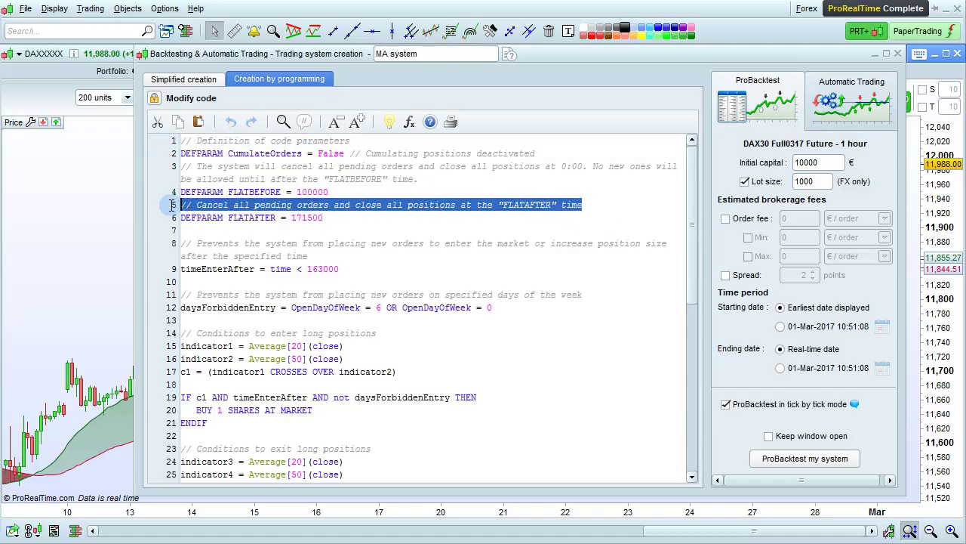
left_click(278, 200)
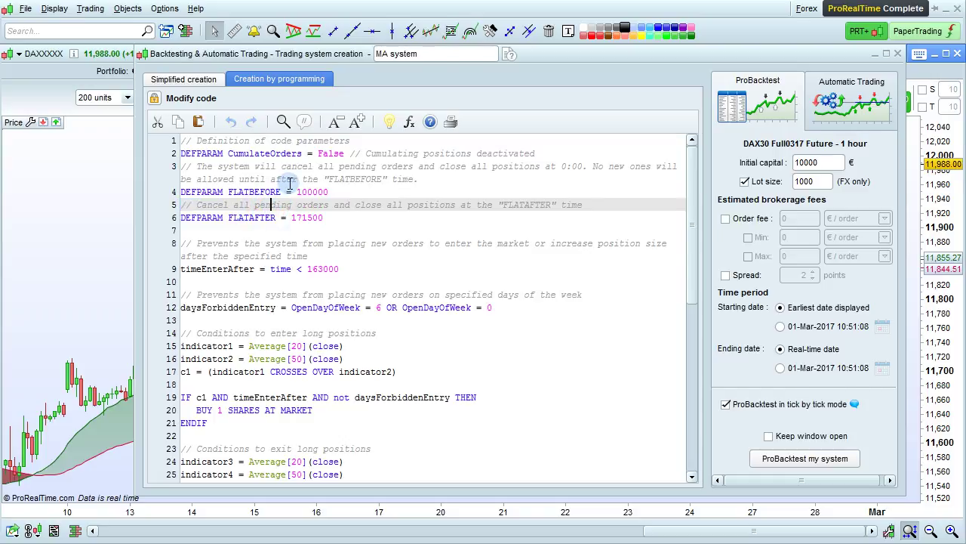
scroll(289, 184, "down", 3)
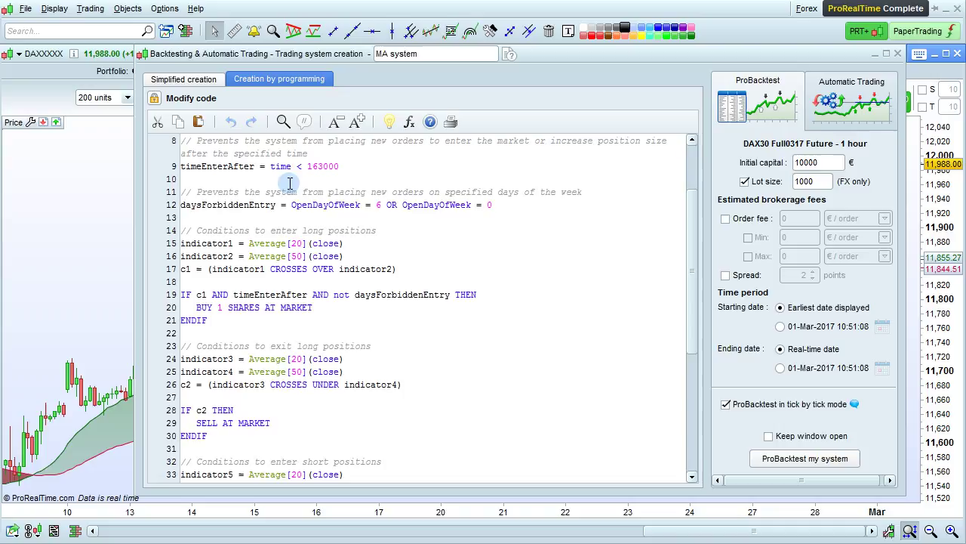
left_click(292, 233)
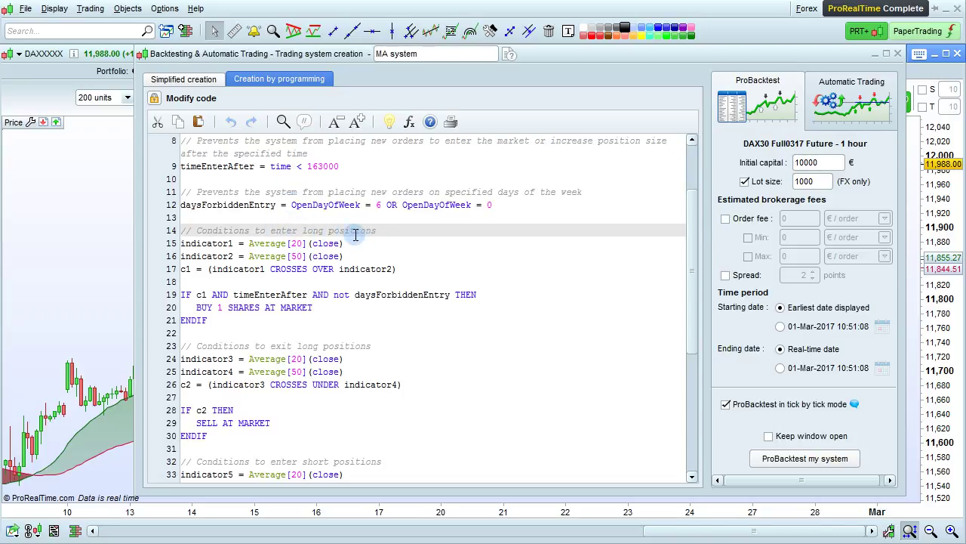
left_click(296, 244)
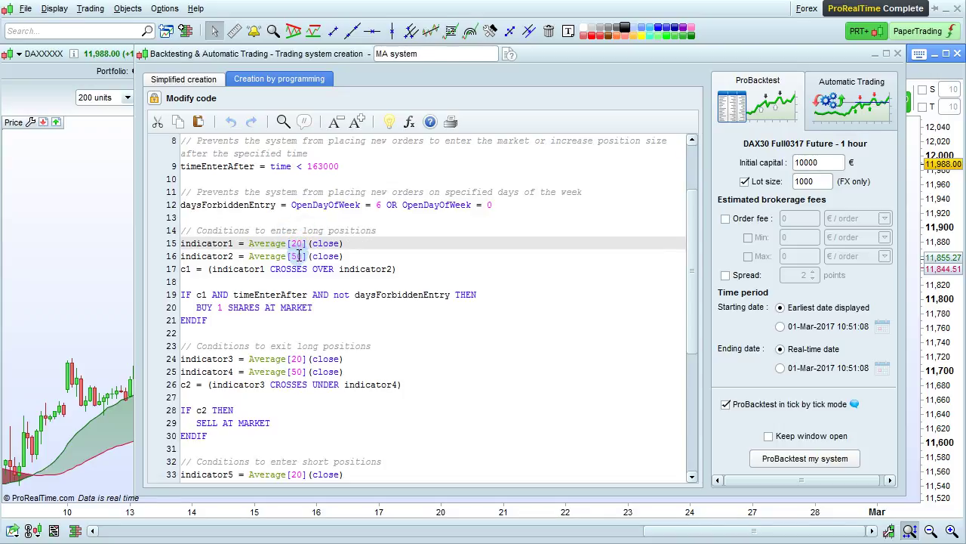
double_click(298, 255)
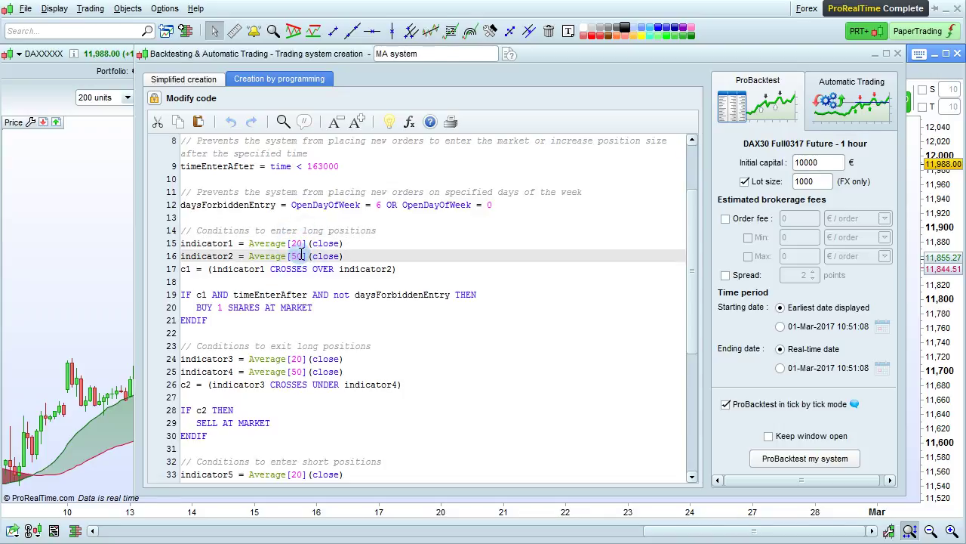
scroll(299, 253, "up", 3)
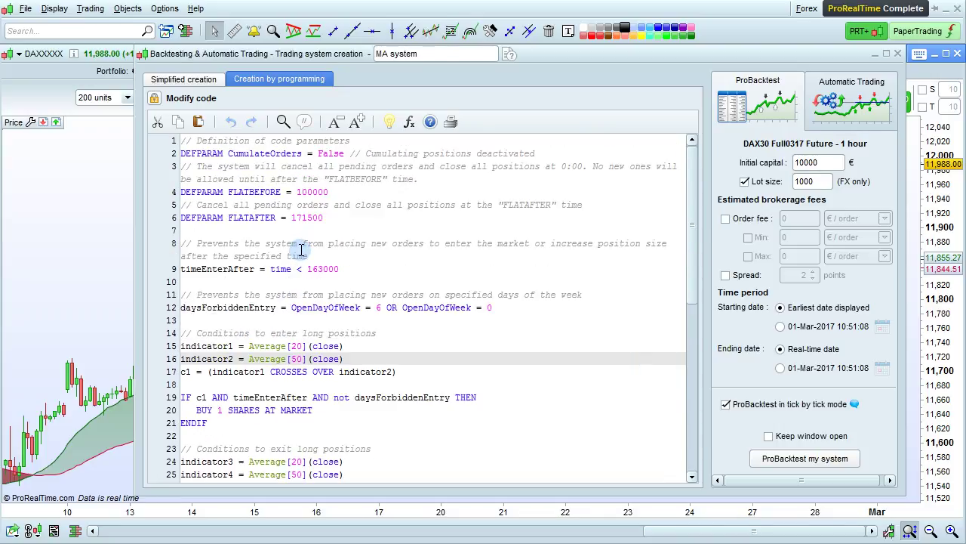
left_click(155, 102)
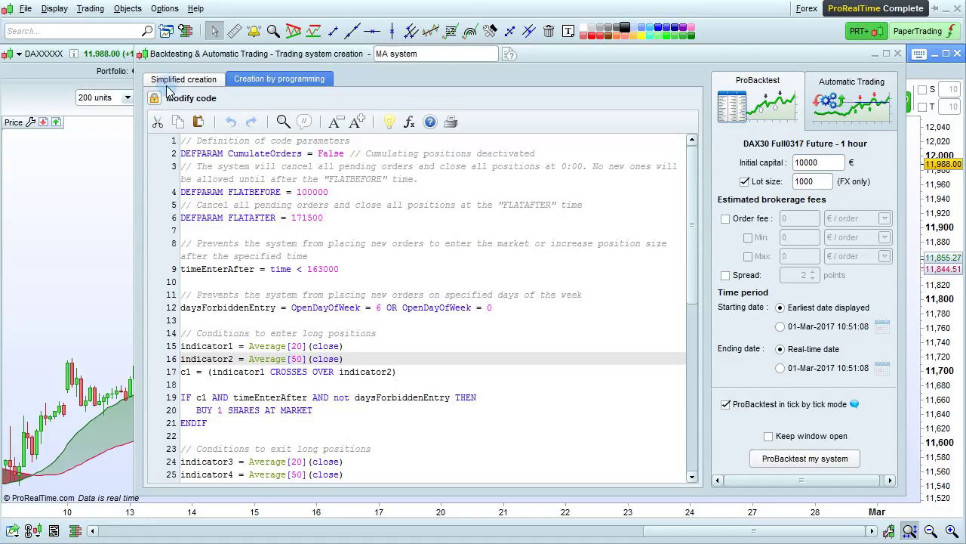
left_click(173, 85)
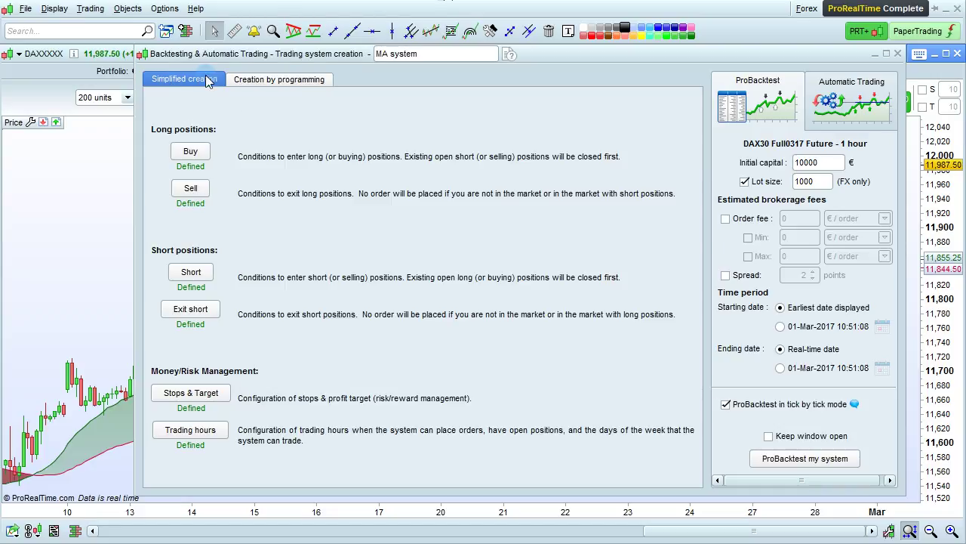
Delete the existing buy condition and add a new one based on the price chart.
left_click(191, 153)
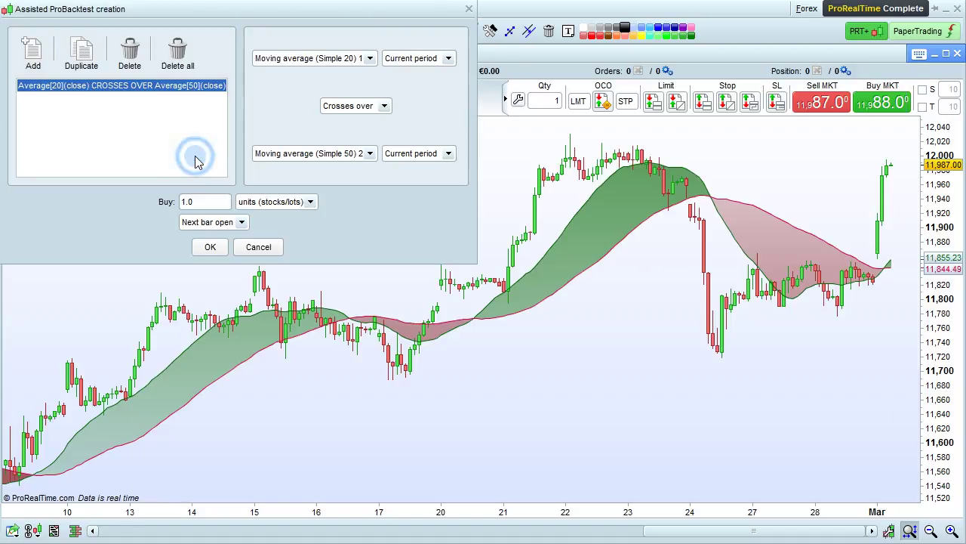
left_click(134, 59)
left_click(44, 59)
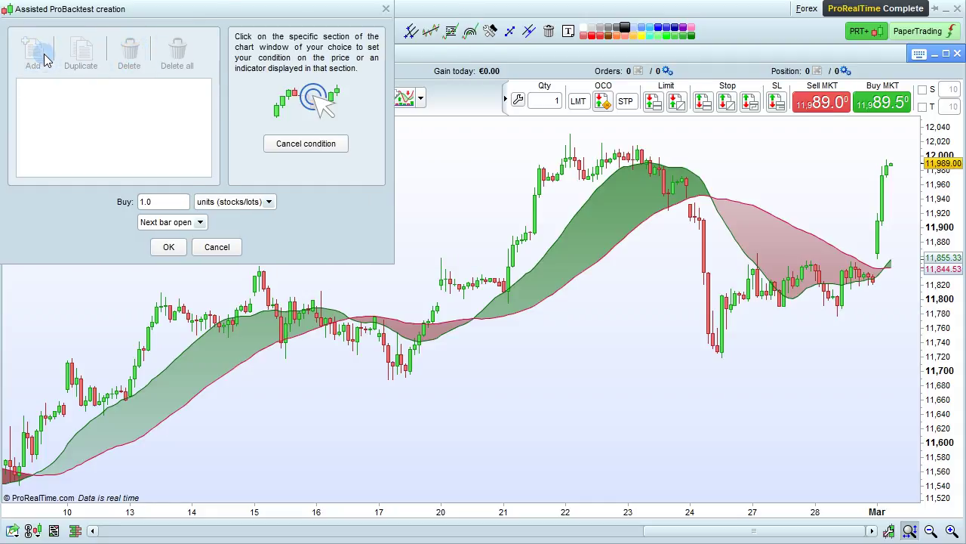
left_click(472, 161)
Set the buy condition to Moving average (Simple 20) crosses over Moving average (Simple 50) and accept it.
left_click(332, 61)
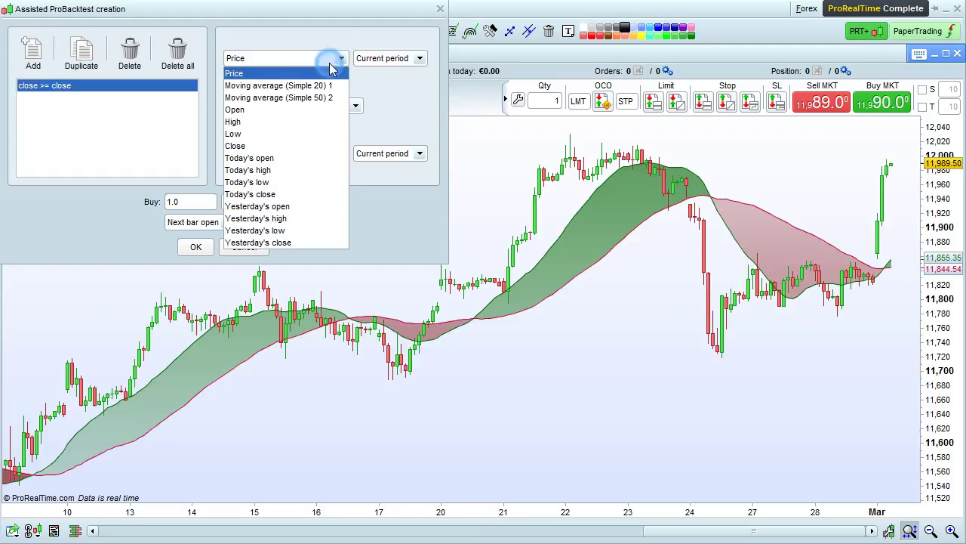
left_click(324, 86)
left_click(344, 106)
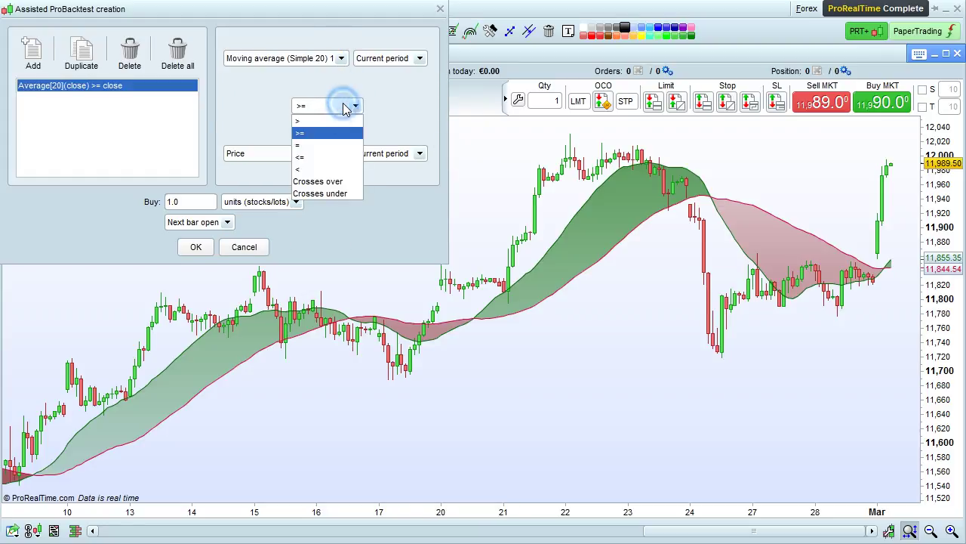
left_click(339, 181)
left_click(316, 153)
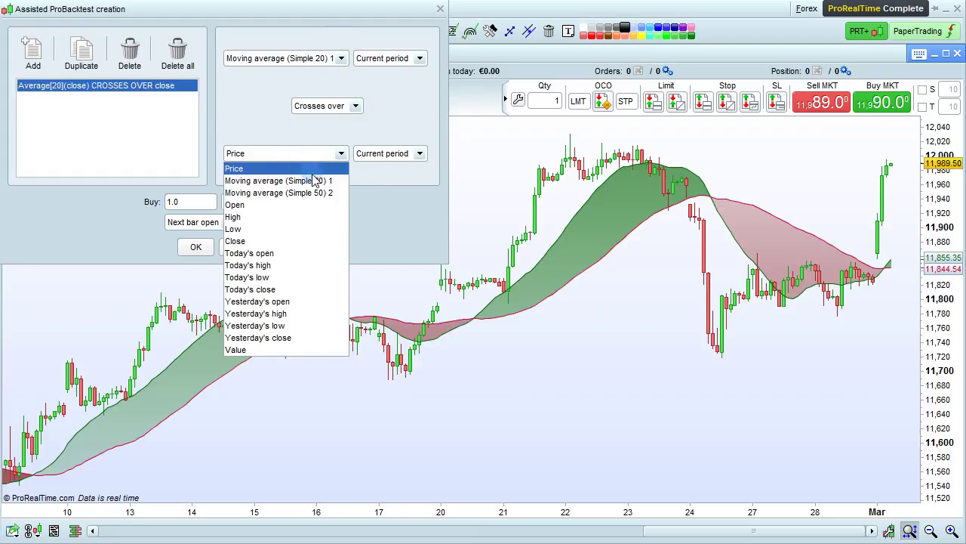
left_click(318, 192)
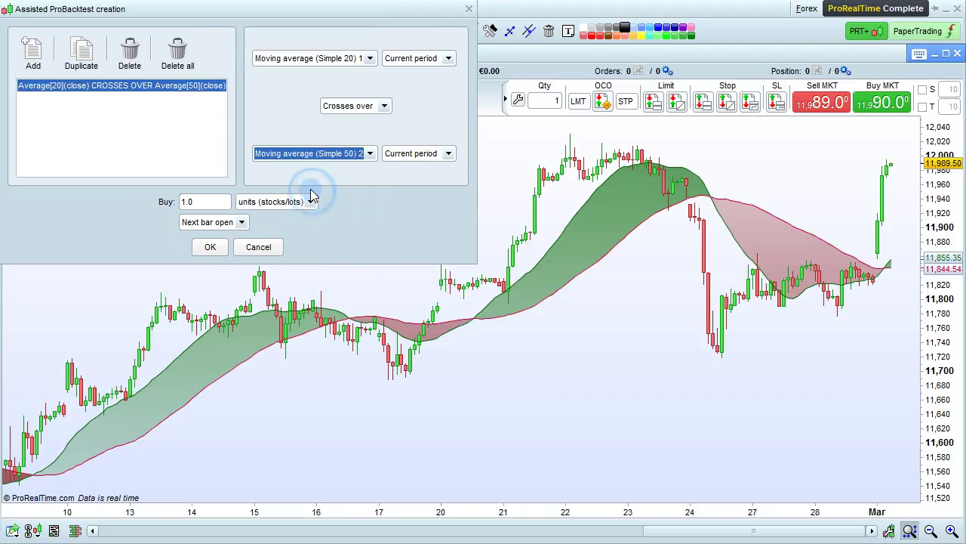
left_click(211, 246)
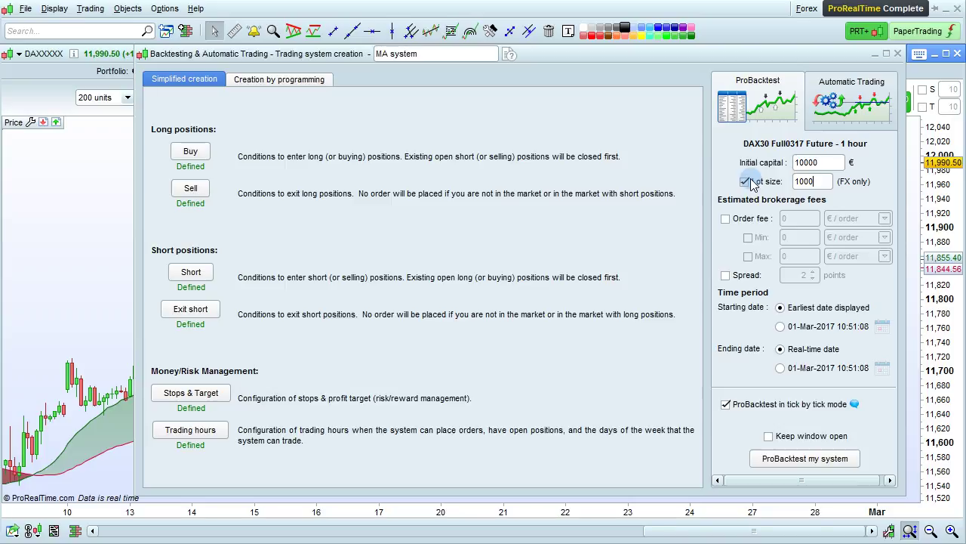
Try out the order fee with its unit options and the spread setting, and disable both again.
left_click(744, 218)
left_click(844, 218)
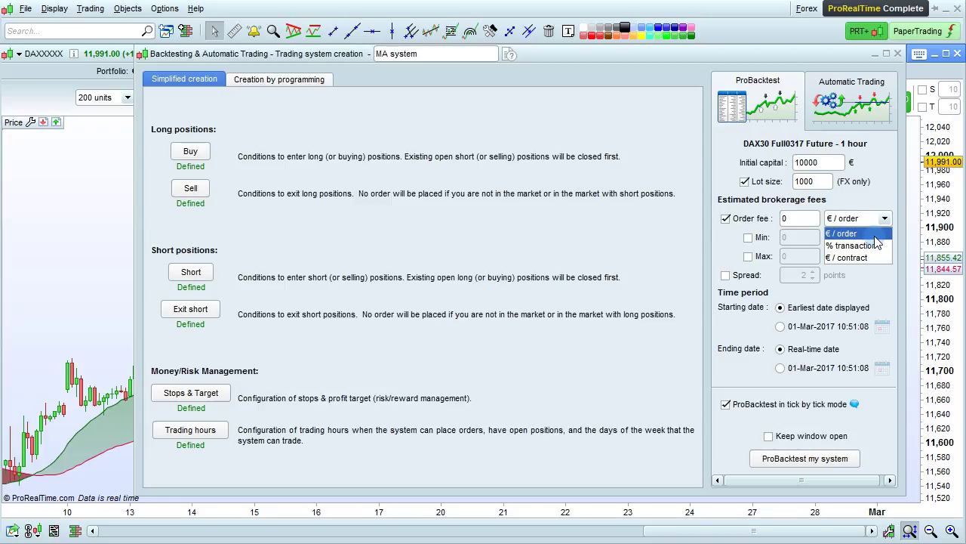
left_click(727, 219)
left_click(727, 275)
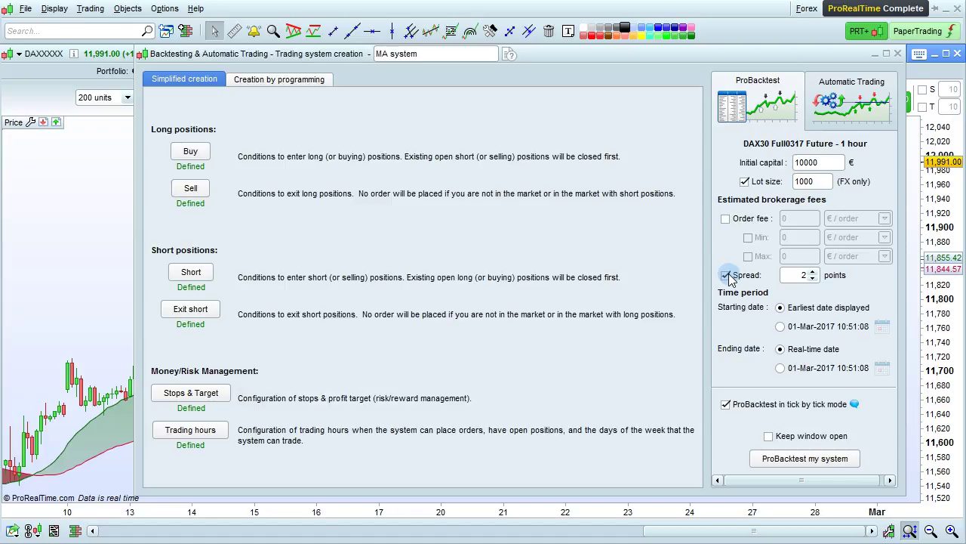
left_click(727, 276)
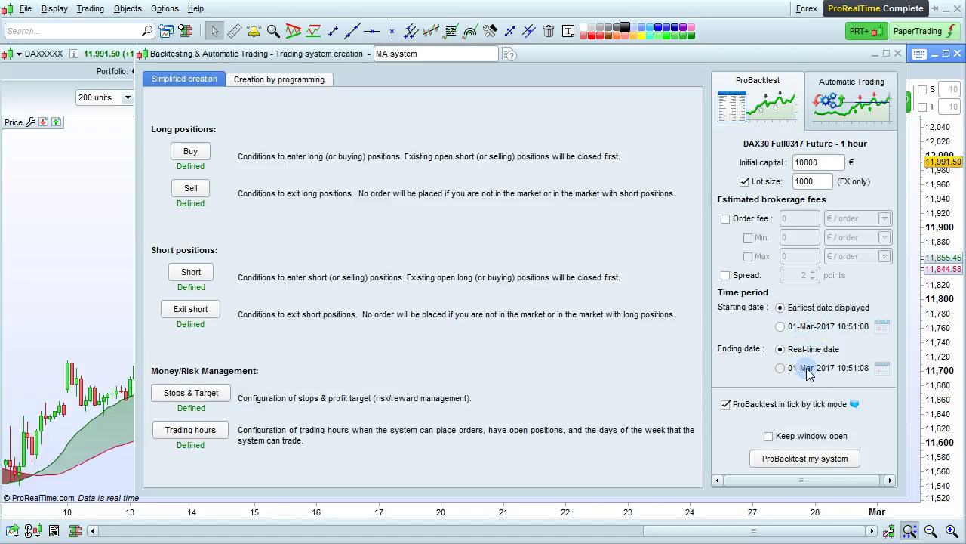
Run the backtest of the system with tick by tick mode enabled.
left_click_drag(664, 95, 435, 4)
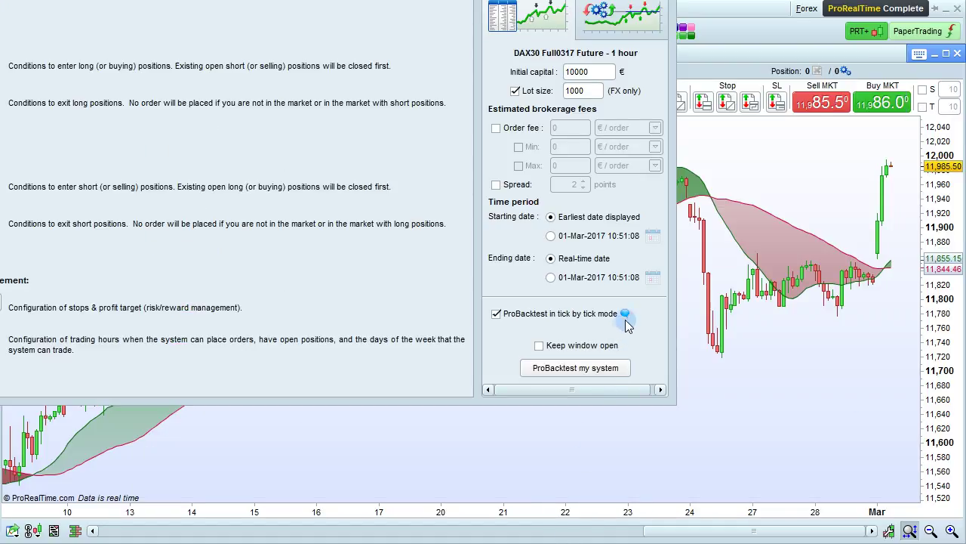
mouse_move(626, 314)
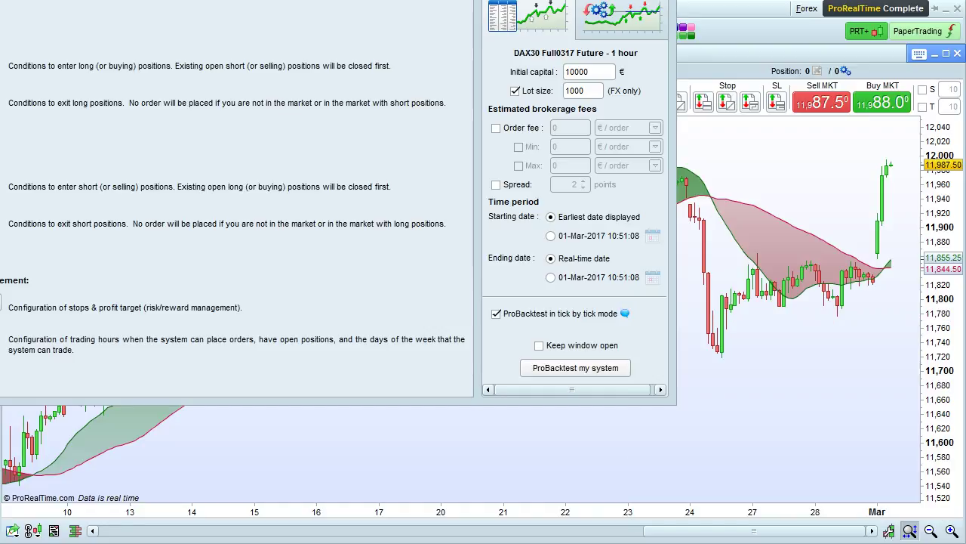
left_click(568, 371)
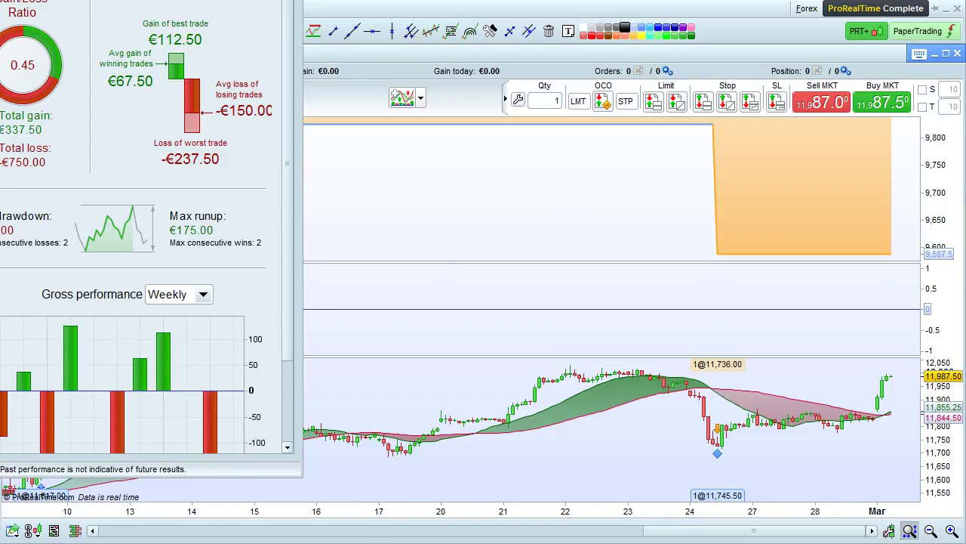
Review the closed trade statistics, orders list and closed positions in the detailed backtest report and close it.
left_click_drag(224, 0, 374, 17)
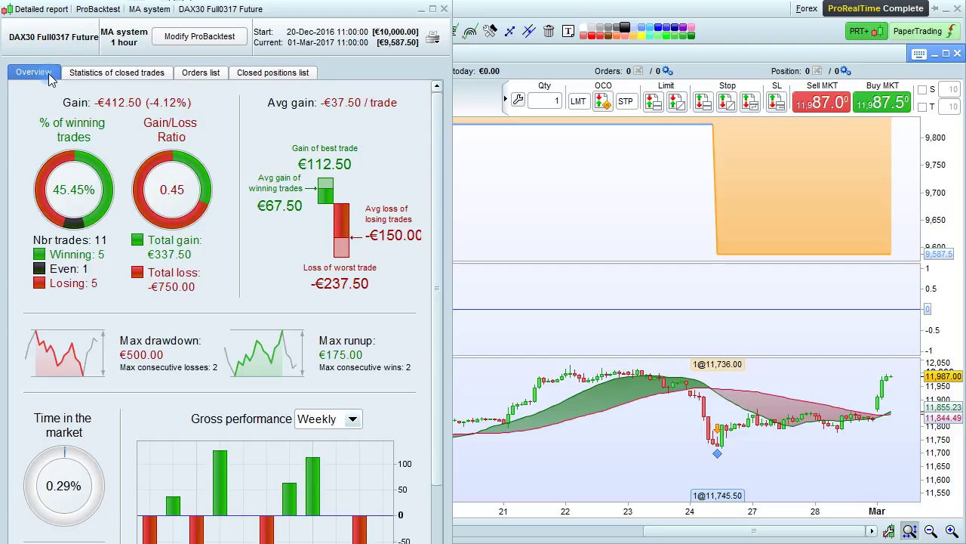
left_click(108, 73)
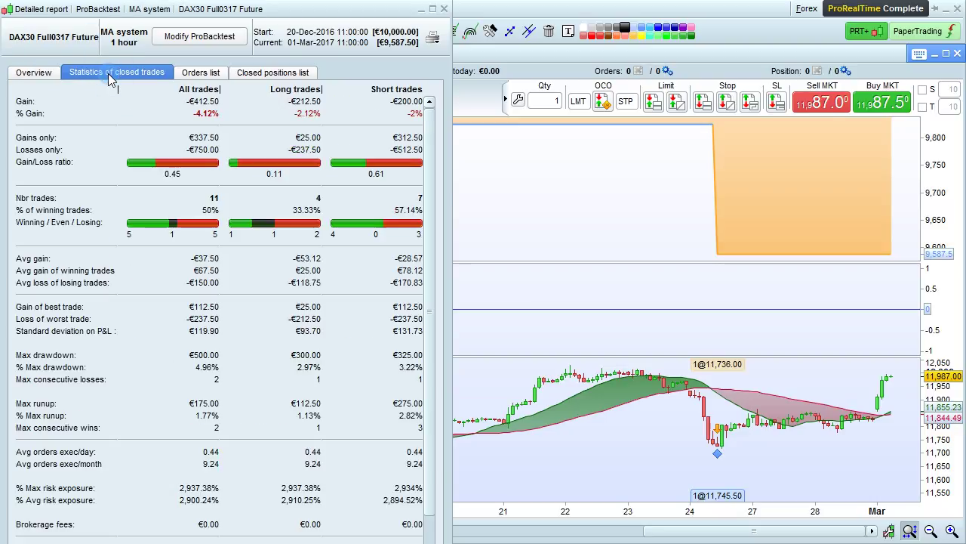
left_click(195, 75)
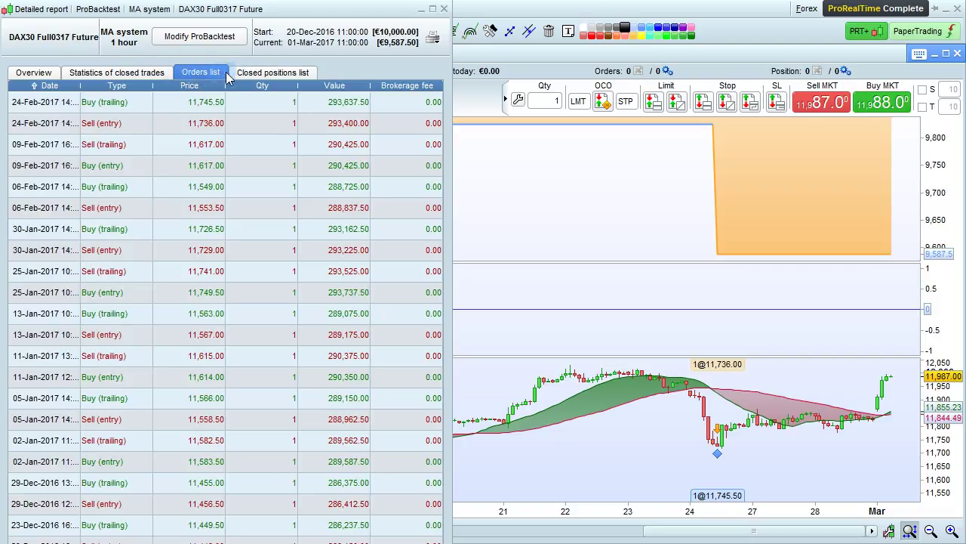
left_click(268, 73)
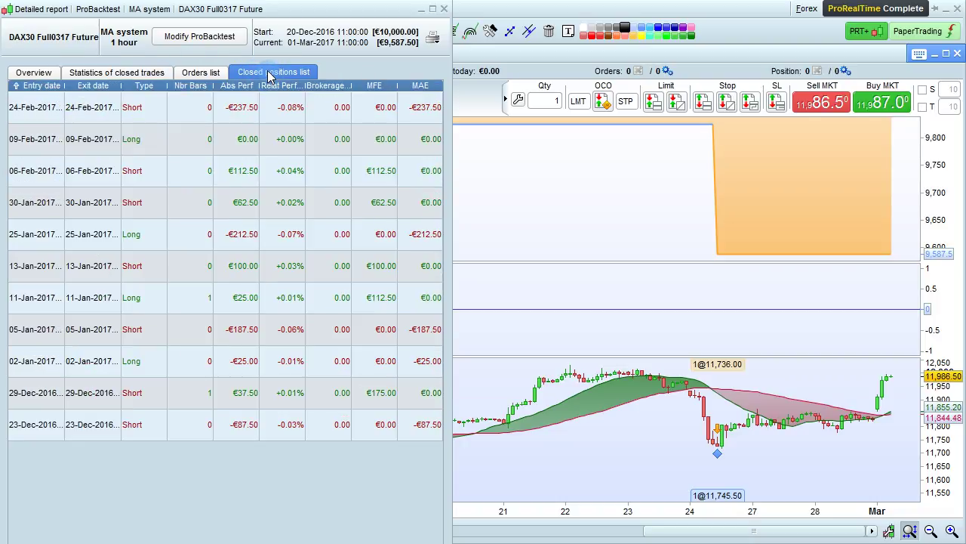
left_click(444, 8)
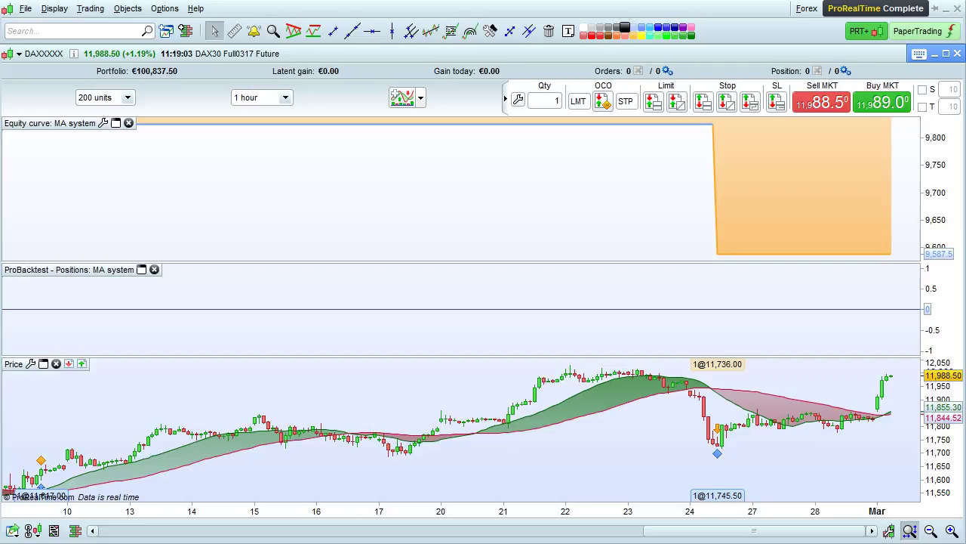
Extend the chart's history to a custom 15000 units.
left_click(126, 98)
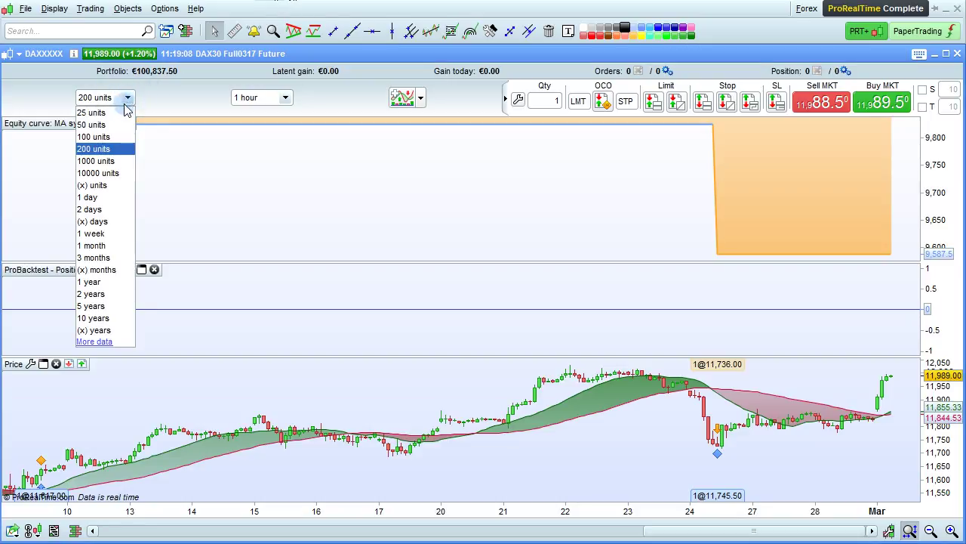
left_click(115, 186)
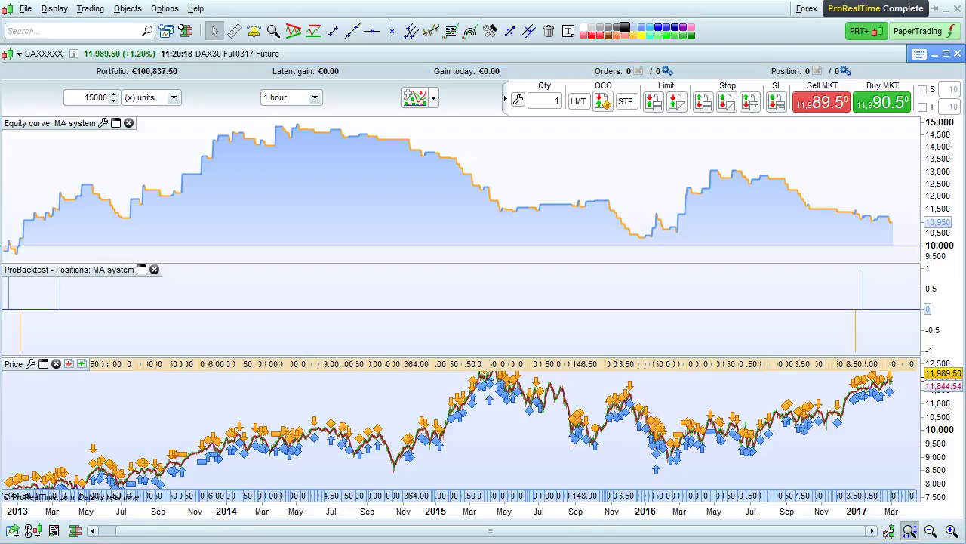
Examine the individual entry and exit orders on the price chart for early February 2017, and restore the full history view.
left_click(952, 531)
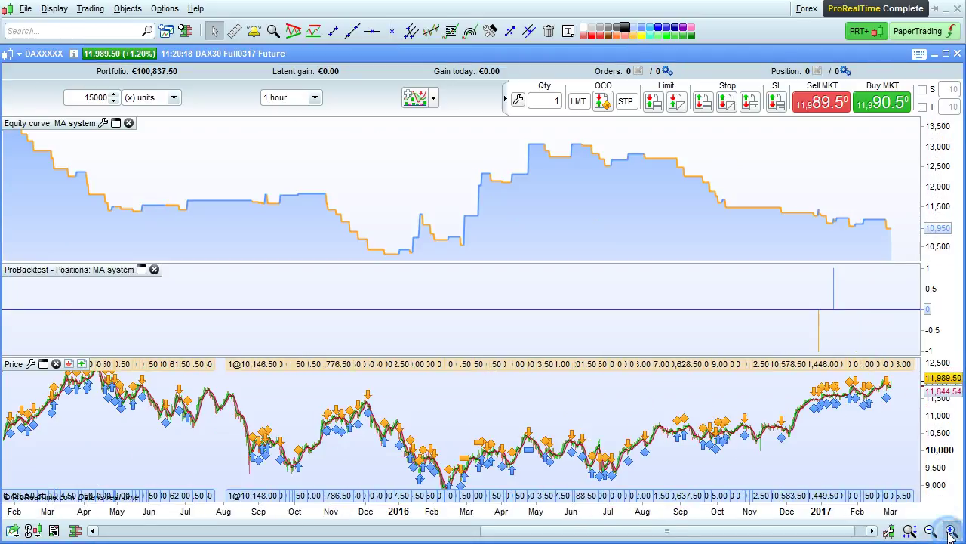
left_click(952, 531)
left_click(952, 531)
left_click(952, 531)
left_click(952, 530)
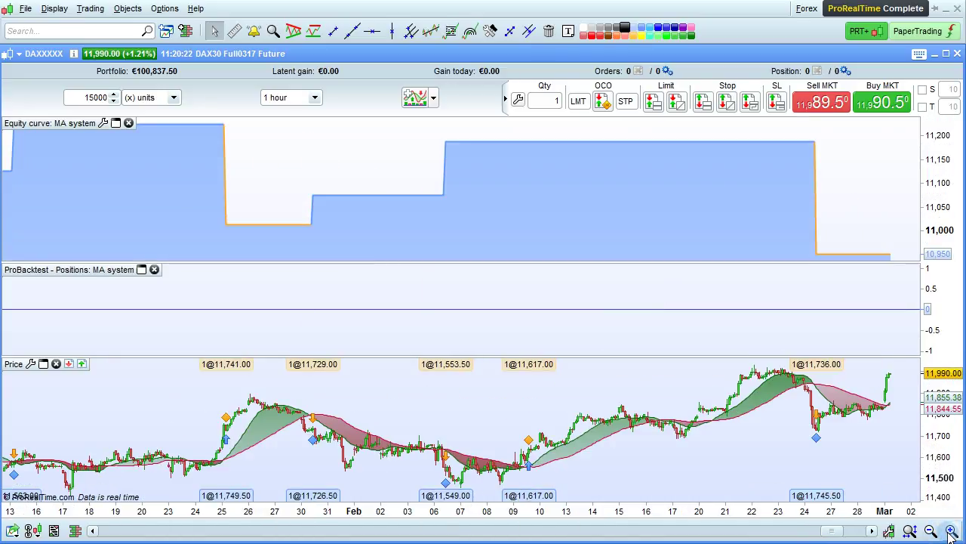
left_click(273, 31)
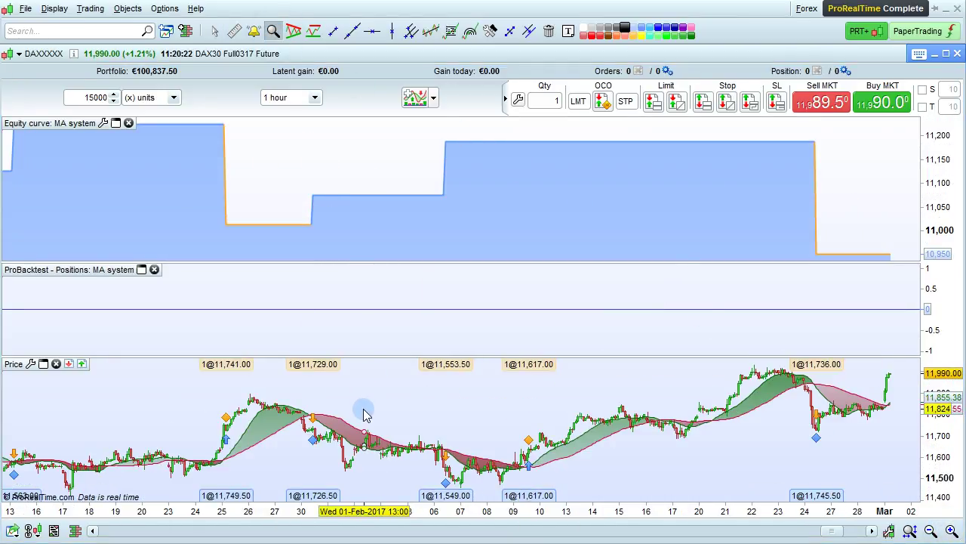
left_click_drag(364, 409, 544, 411)
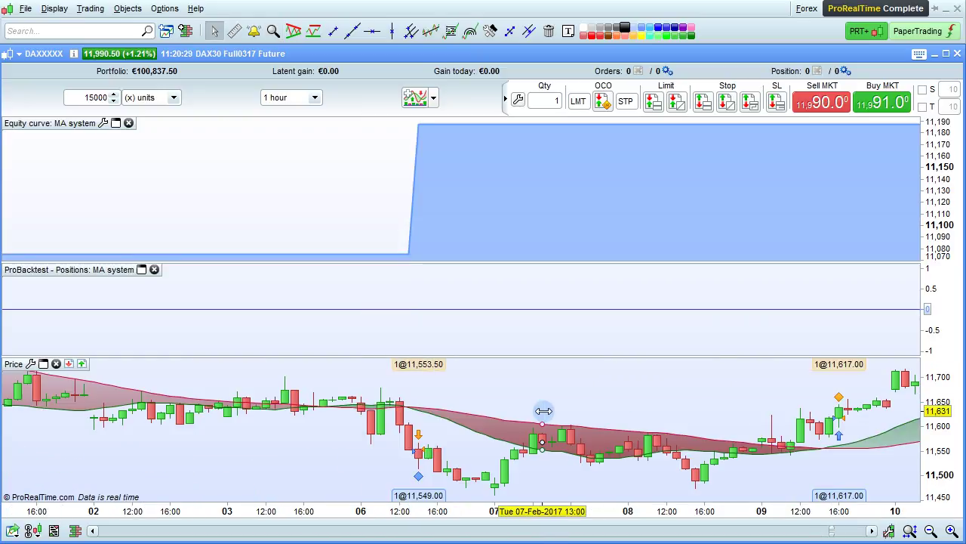
left_click(910, 532)
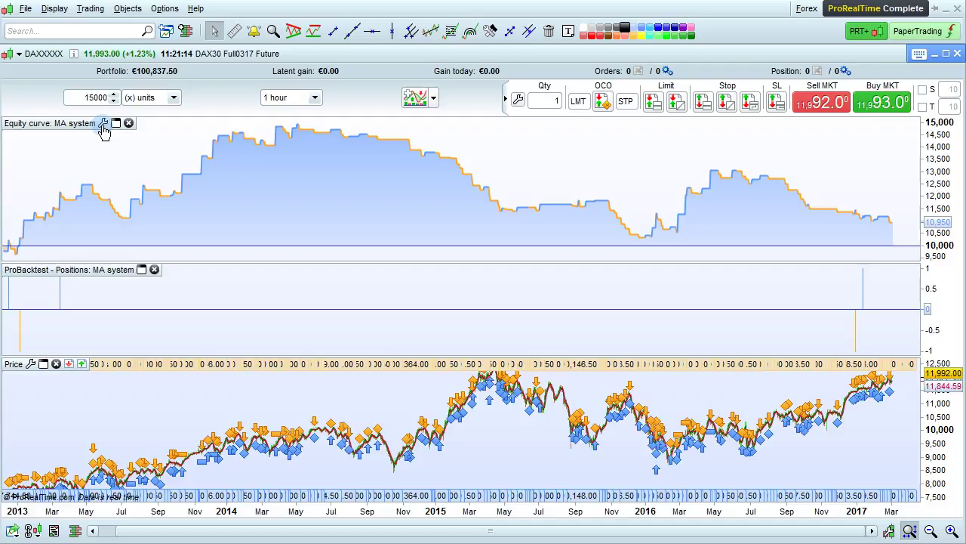
Review the overview of the MA system's detailed backtest report for the extended history and close the report.
left_click(103, 128)
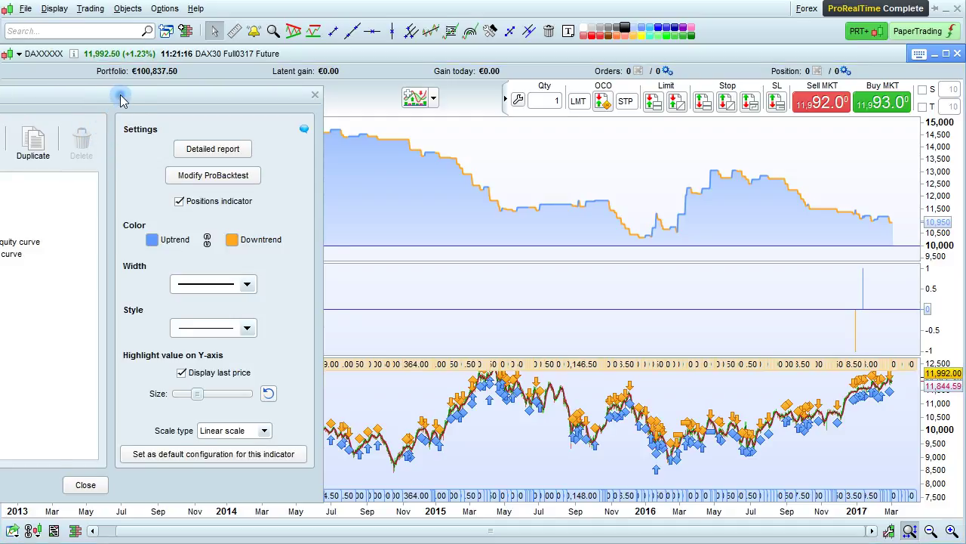
left_click_drag(121, 98, 319, 108)
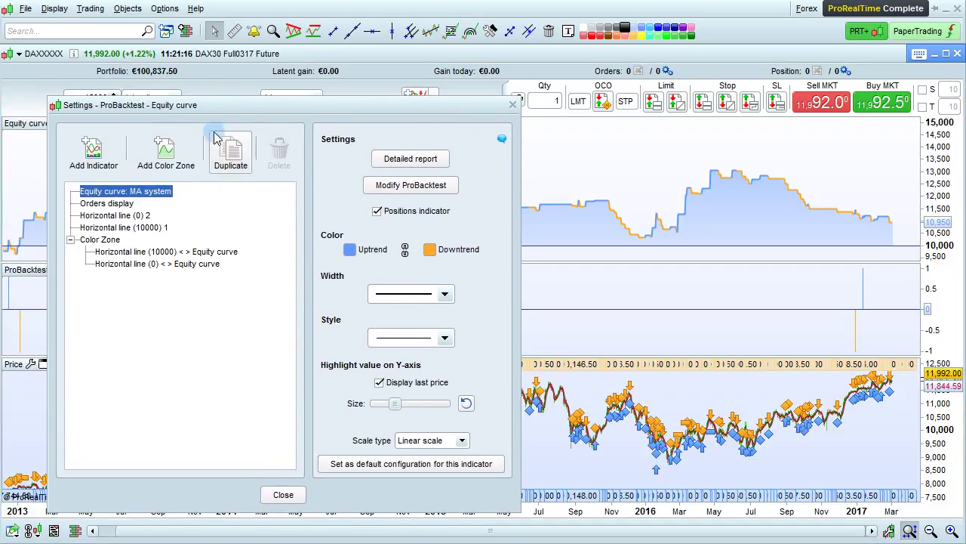
left_click(410, 160)
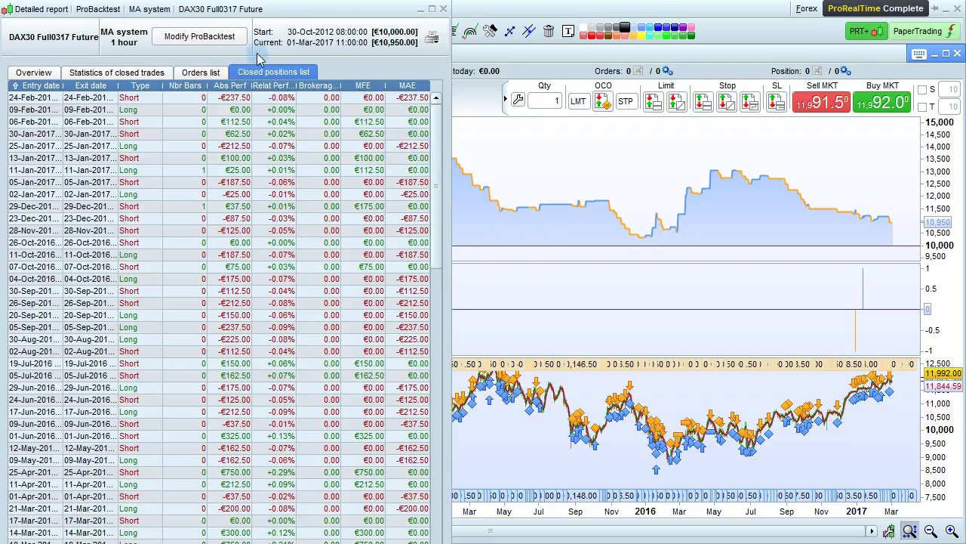
left_click(42, 73)
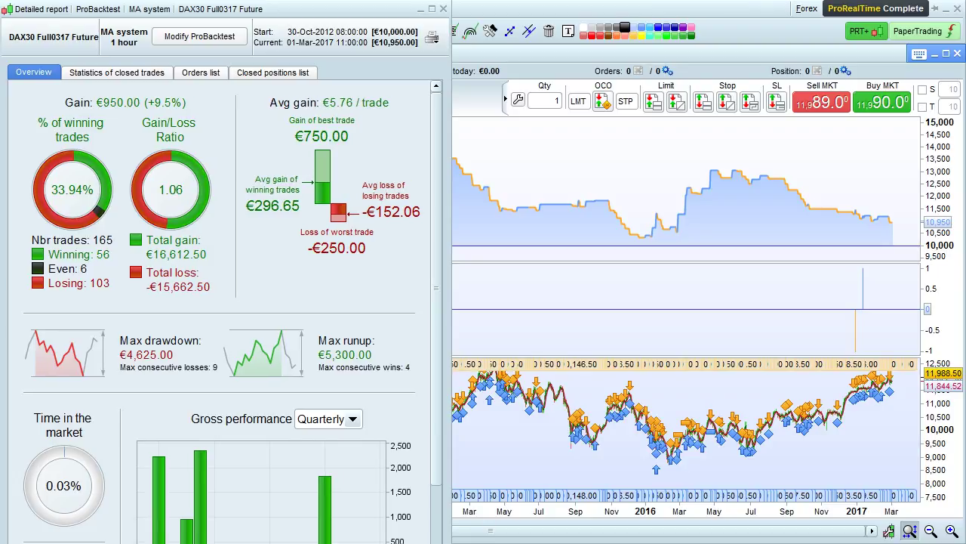
left_click(443, 8)
Remove the MA system backtest from the chart and run it again from the saved trading systems.
left_click(128, 122)
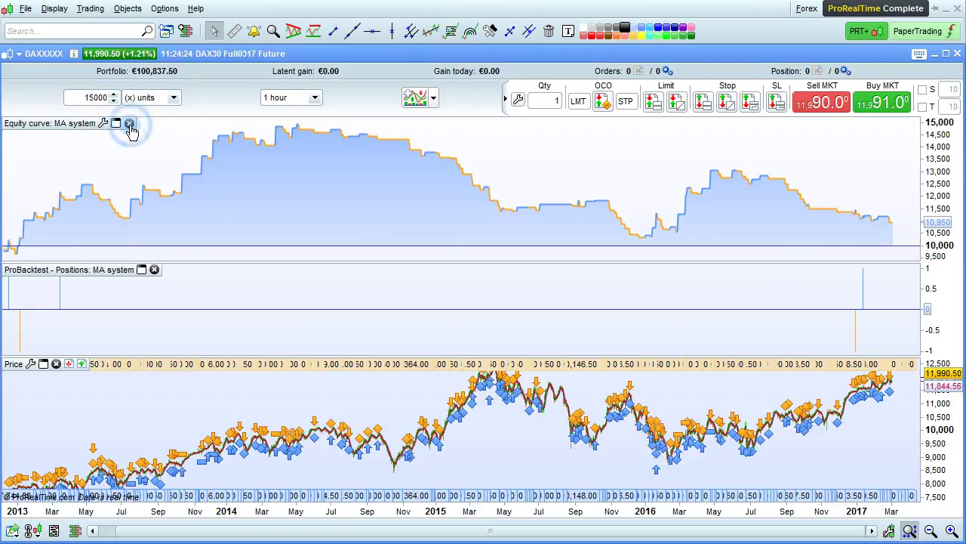
left_click(418, 99)
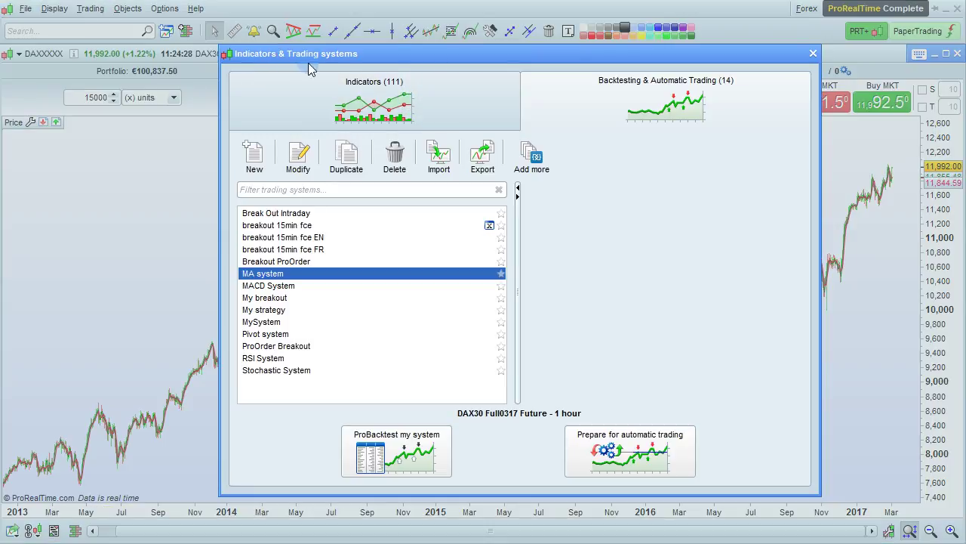
left_click(476, 88)
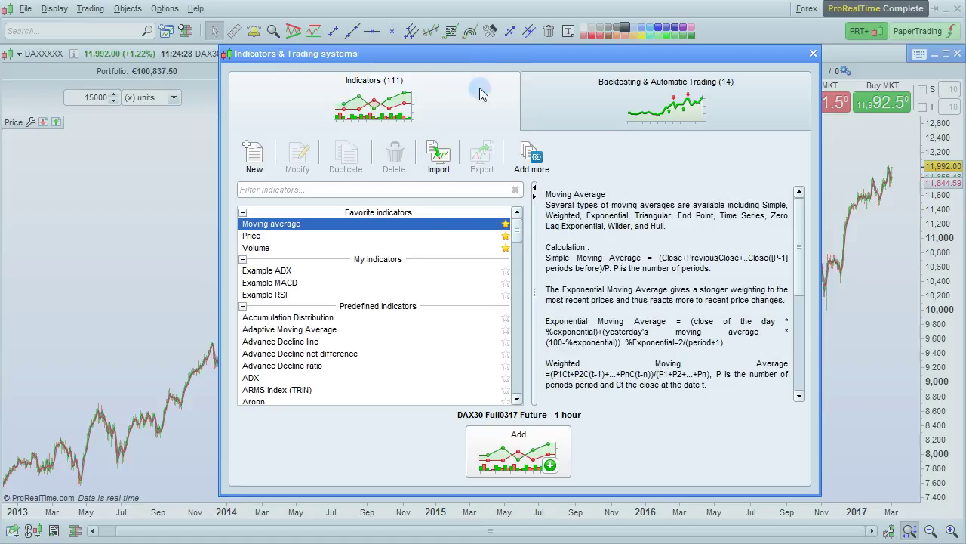
left_click(646, 95)
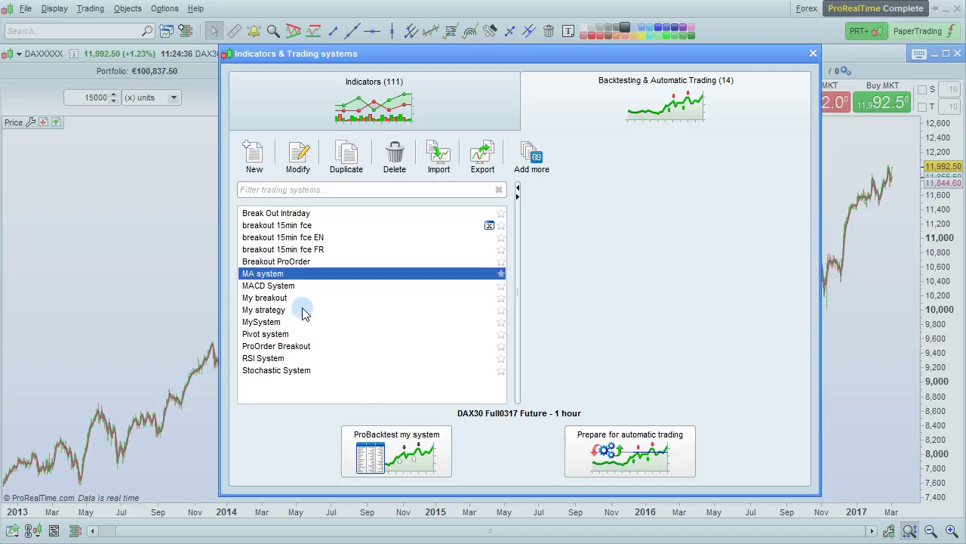
left_click(391, 451)
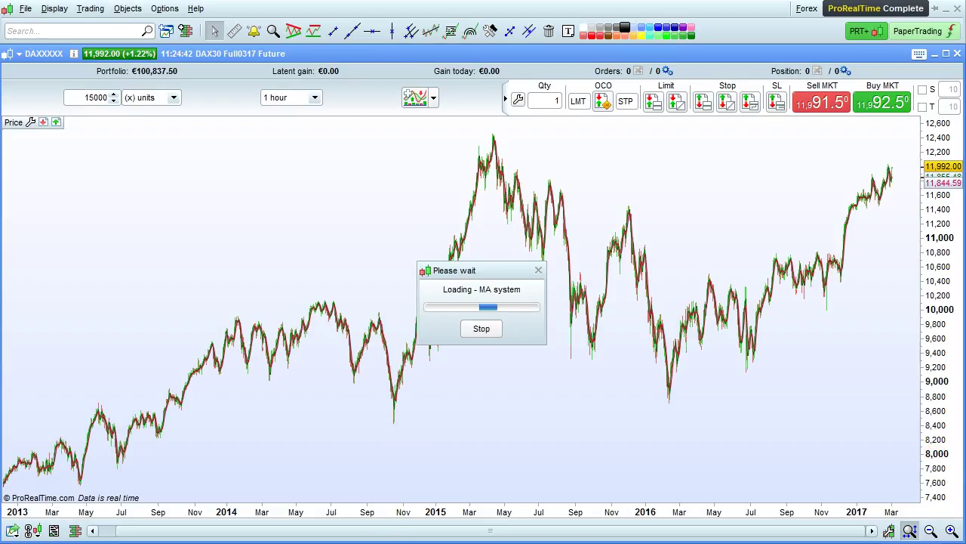